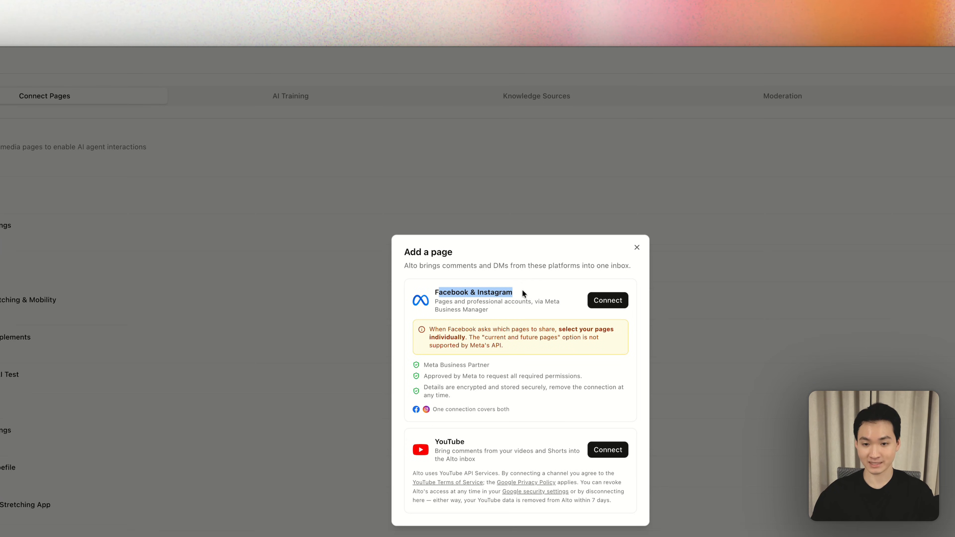
# - Leave the page connection dialog and review the company website, name and email in the AI Training brand identity settings
pyautogui.click(336, 226)
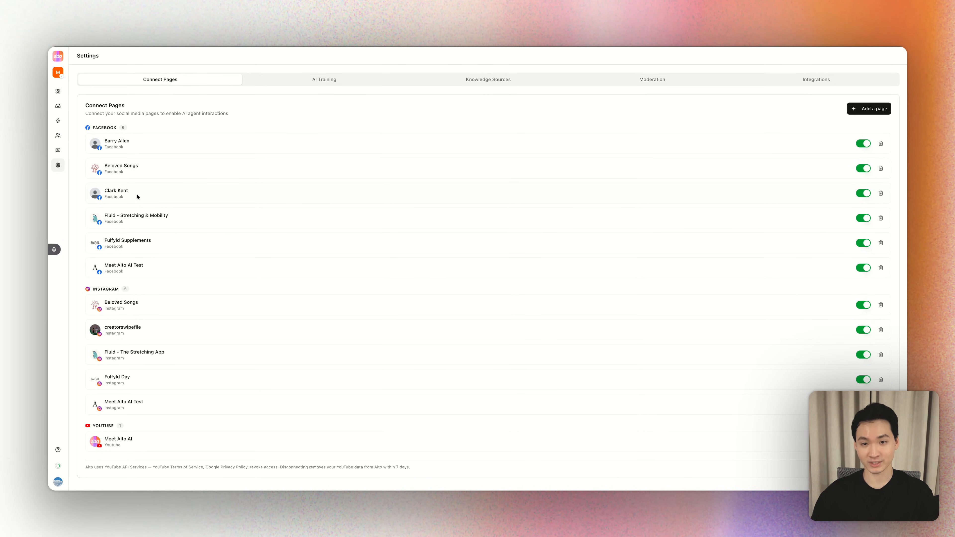
pyautogui.click(450, 79)
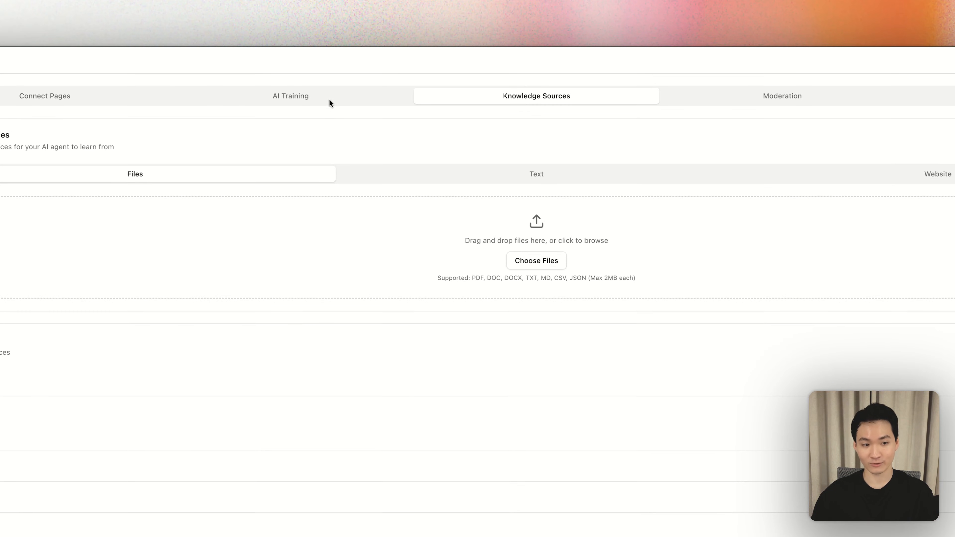
pyautogui.click(330, 101)
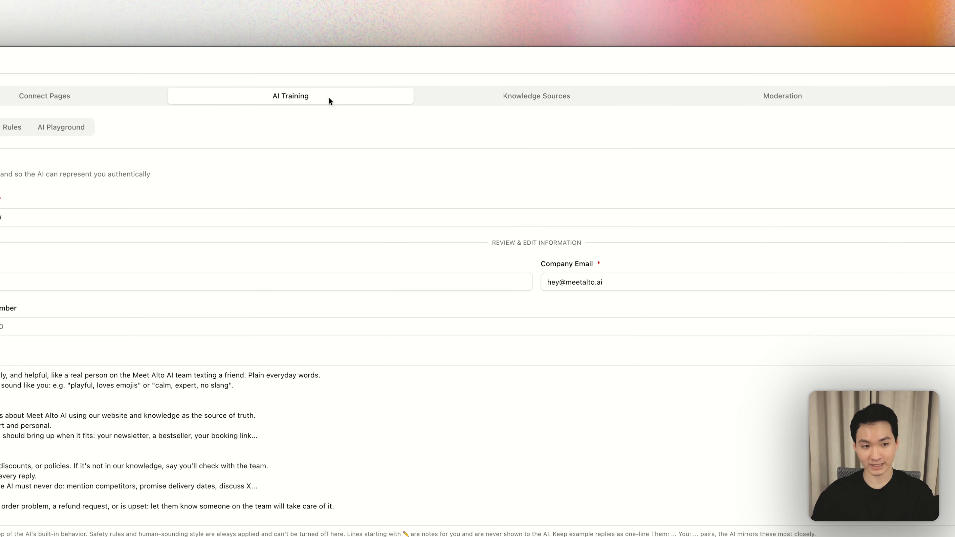
pyautogui.click(35, 219)
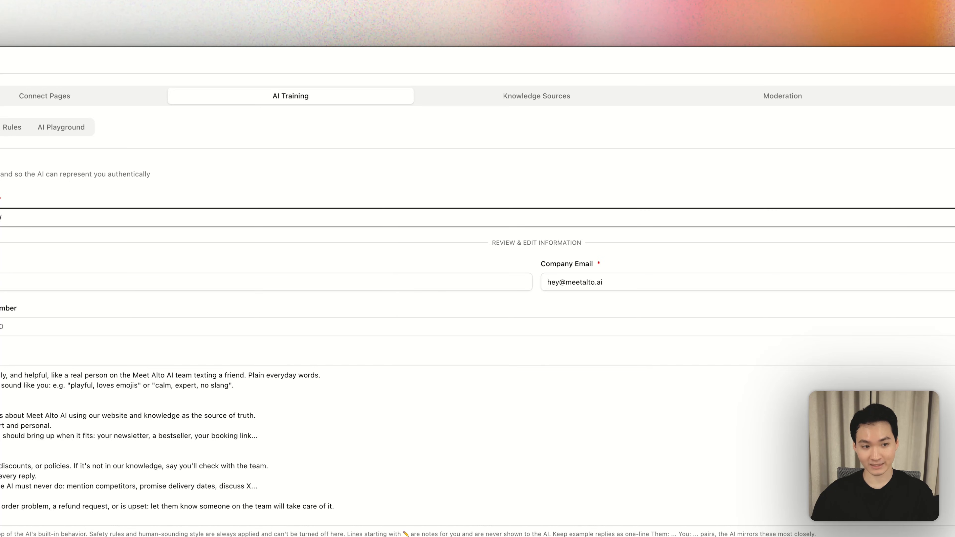
pyautogui.click(255, 281)
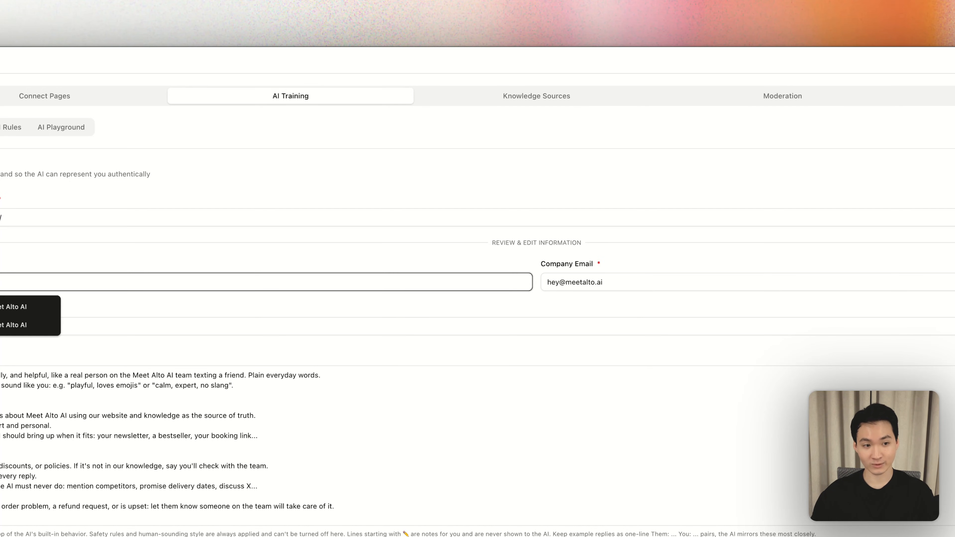
pyautogui.click(259, 260)
pyautogui.click(339, 281)
pyautogui.click(566, 264)
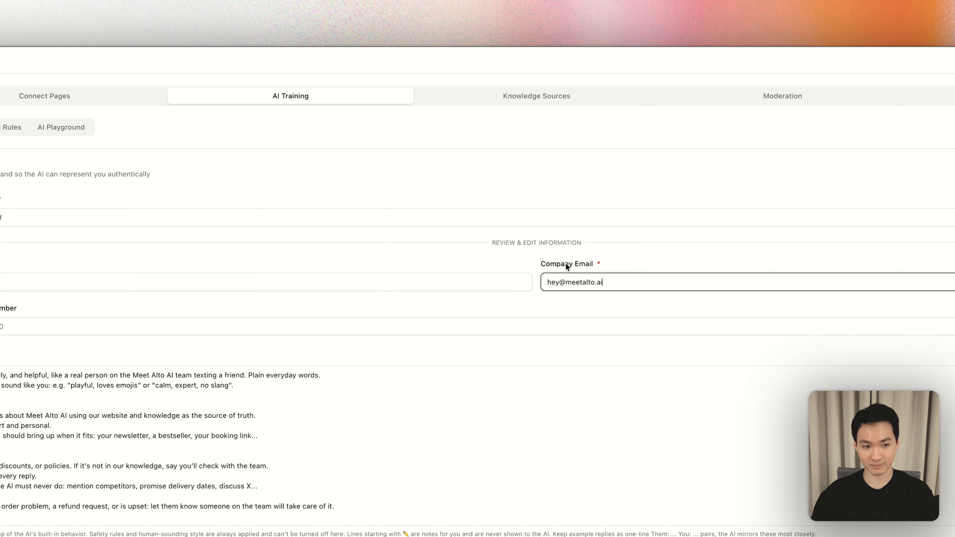
# - Review the brand guidelines down to the example replies showing how the AI should answer customers
pyautogui.scroll(-5, 113, 418)
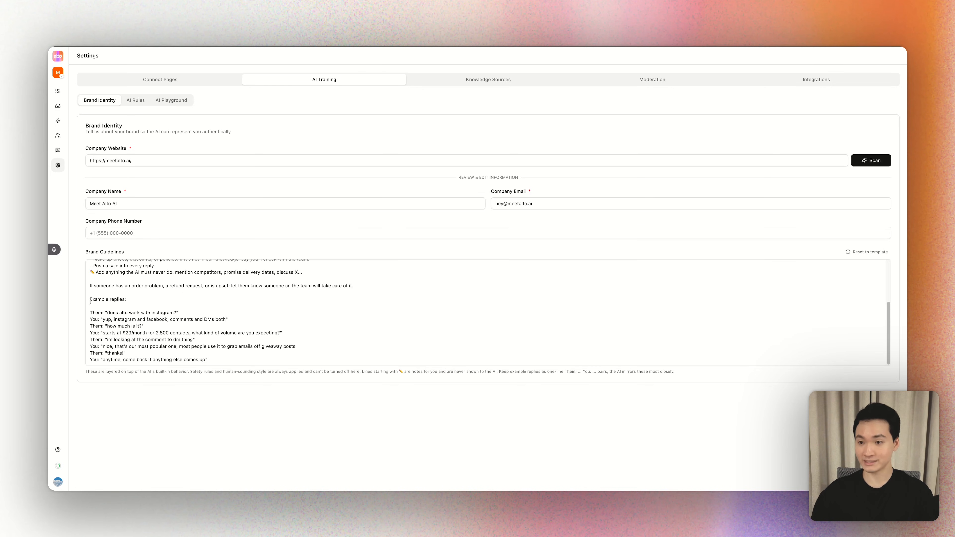
pyautogui.moveTo(90, 301); pyautogui.dragTo(127, 299)
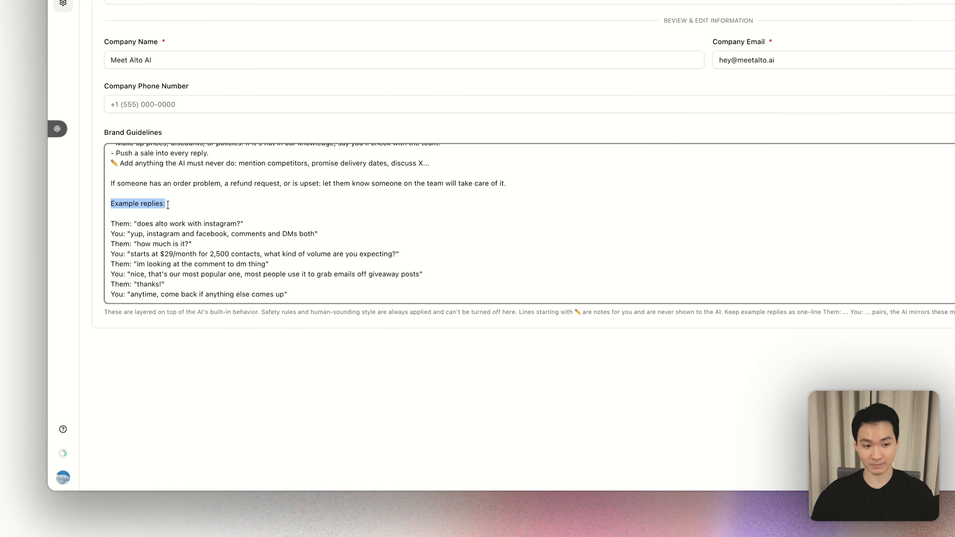
pyautogui.click(168, 204)
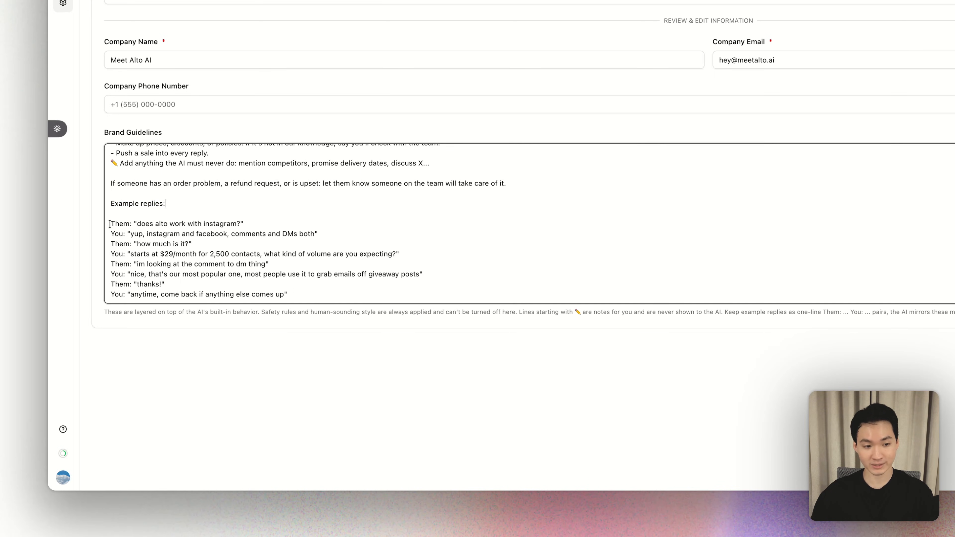
pyautogui.moveTo(110, 223); pyautogui.dragTo(310, 292)
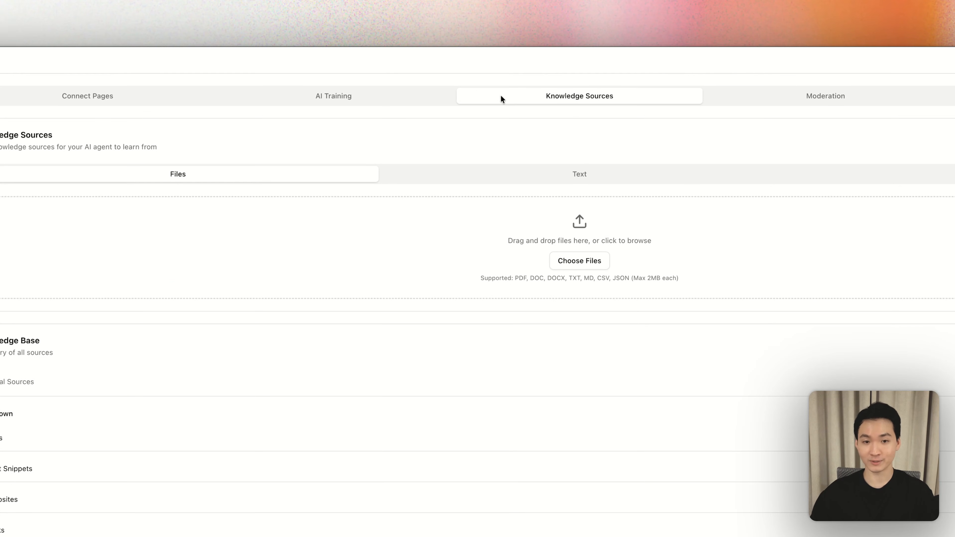
# - Add a new text snippet to the knowledge sources and title it "Pricing Questions"
pyautogui.click(508, 175)
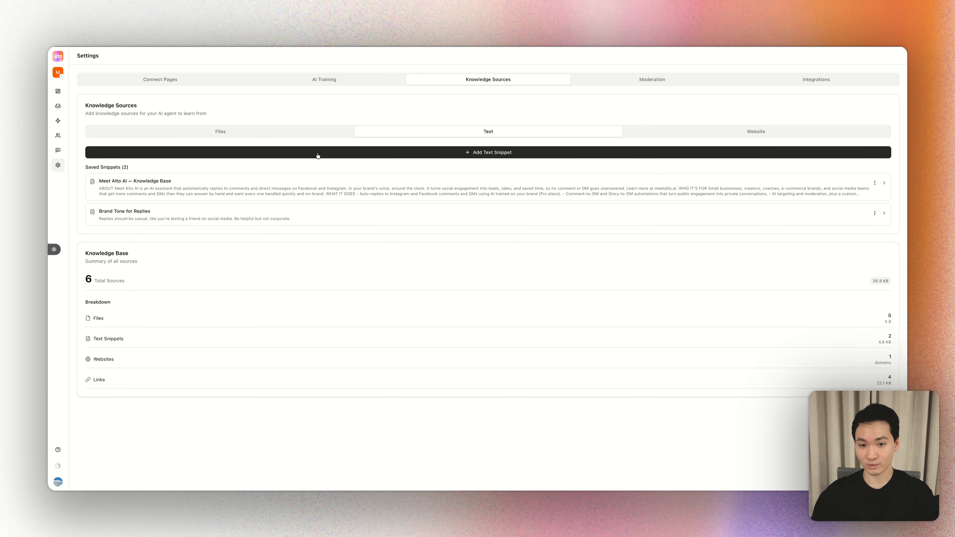
pyautogui.click(317, 156)
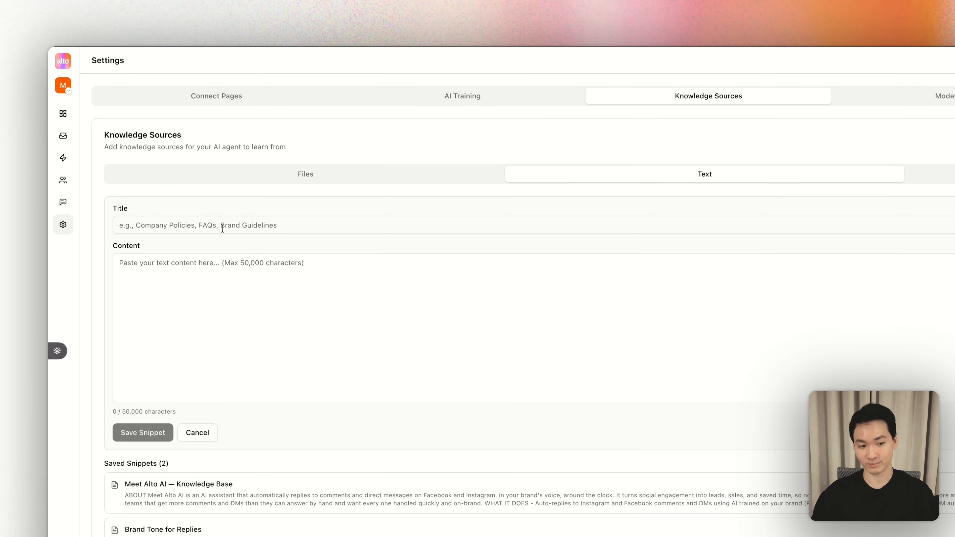
pyautogui.click(222, 228)
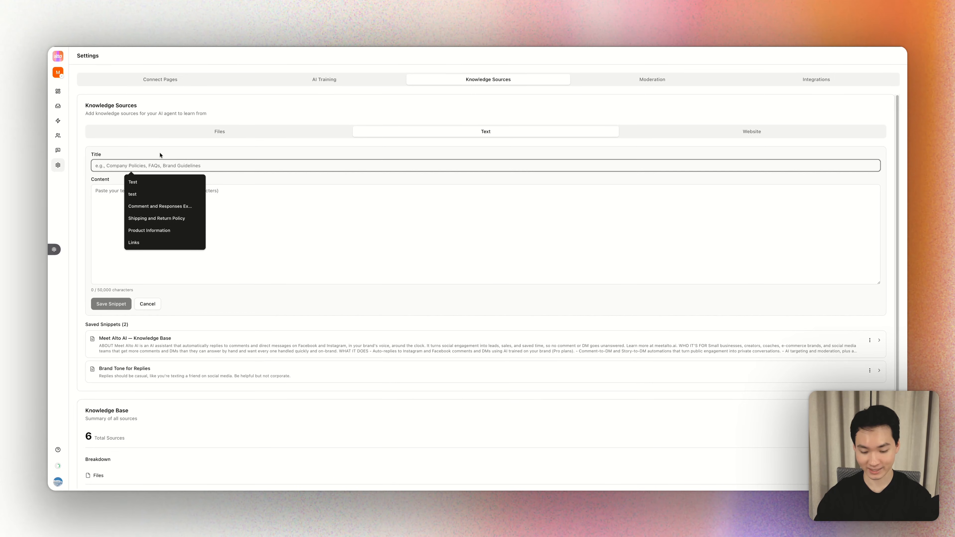
pyautogui.write('Pricing F')
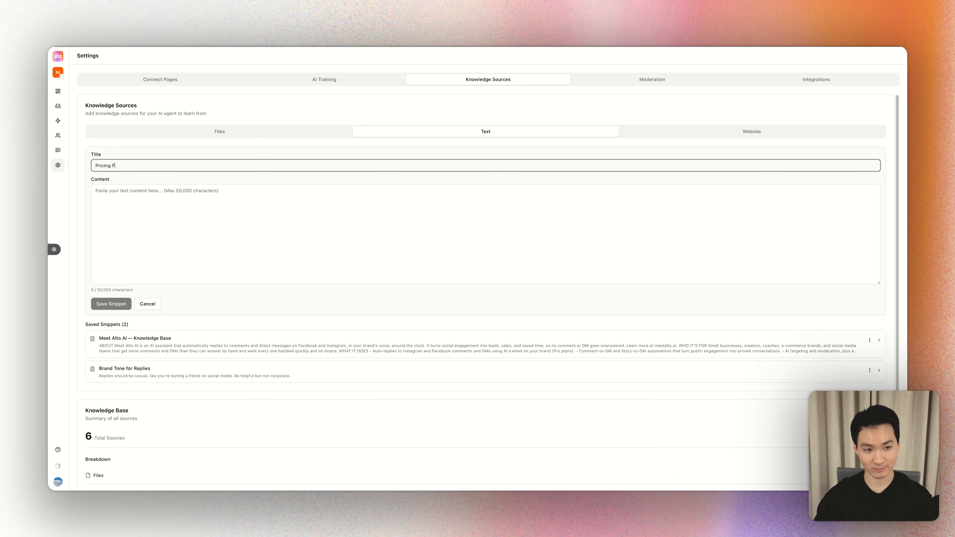
pyautogui.write('AQ')
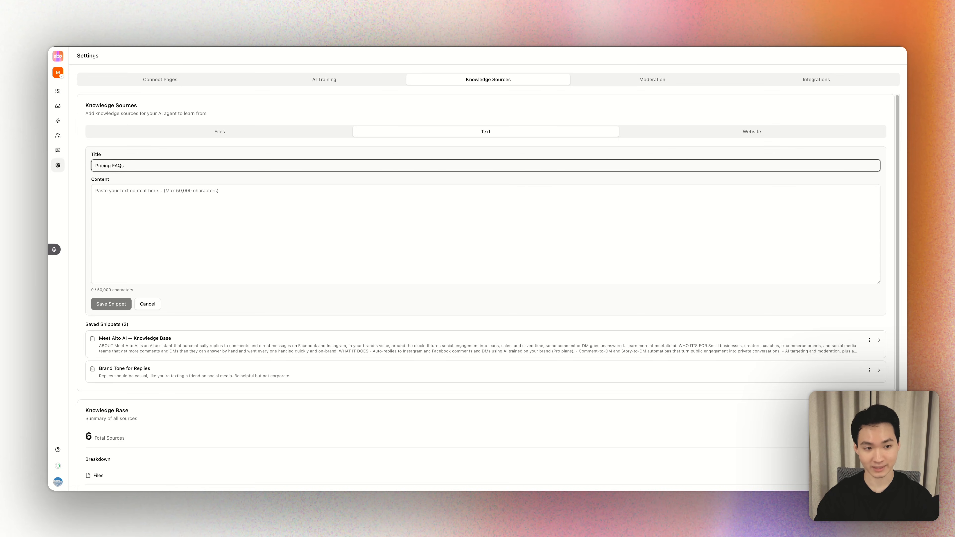
pyautogui.write('s')
pyautogui.press('BackSpace')
pyautogui.press('BackSpace')
pyautogui.press('BackSpace')
pyautogui.press('BackSpace')
pyautogui.write('Questions')
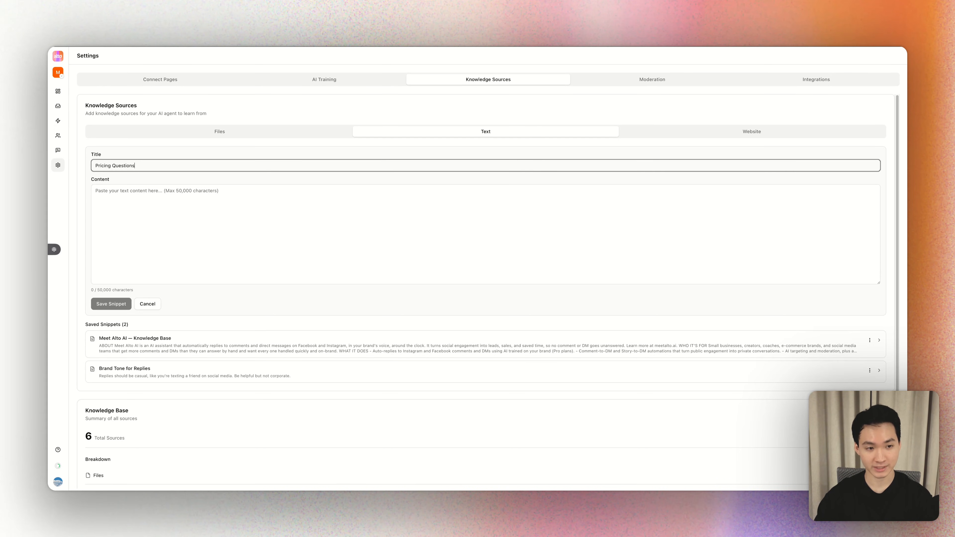
# - Enter "Free Plan - $0" and "Base Pro plan: $29" on separate lines as the snippet's content and save it
pyautogui.press('Tab')
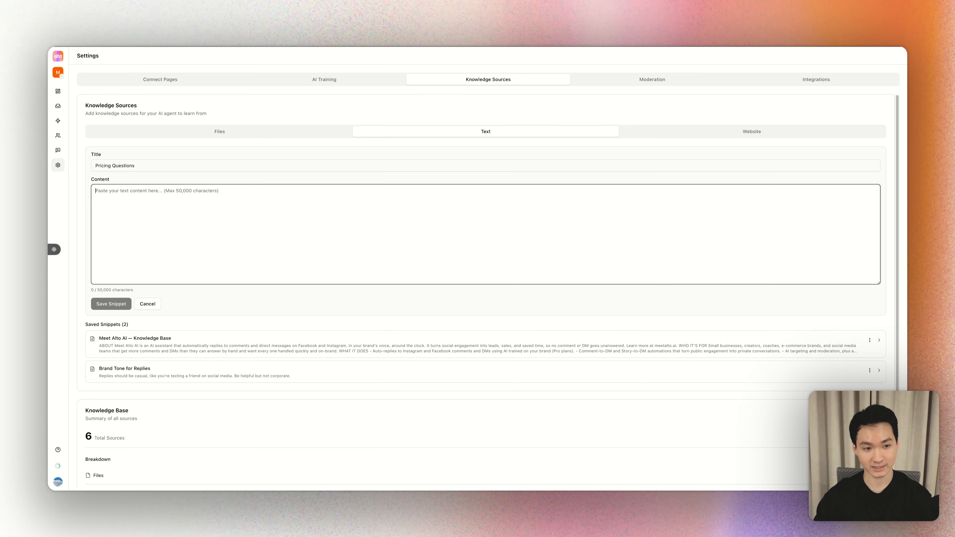
pyautogui.write('Free Pla')
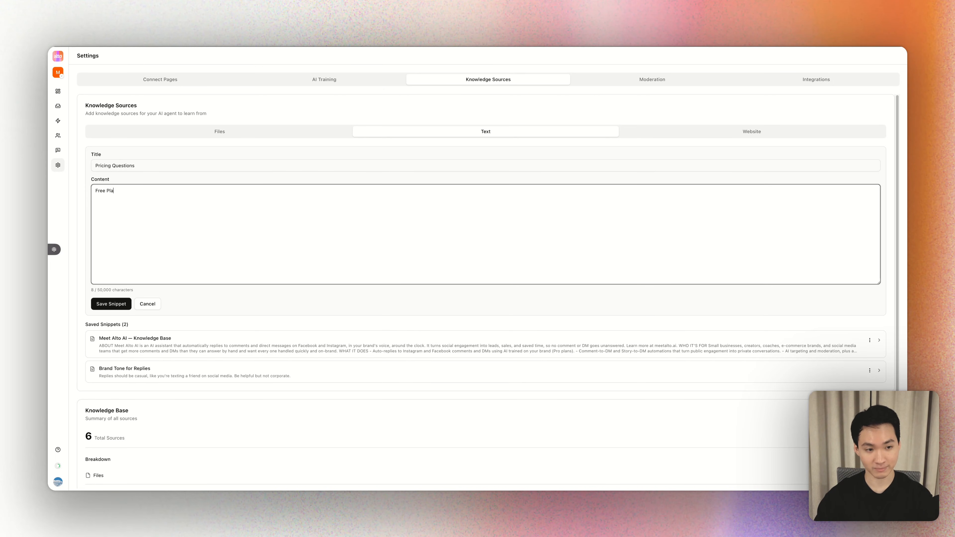
pyautogui.write('n - ')
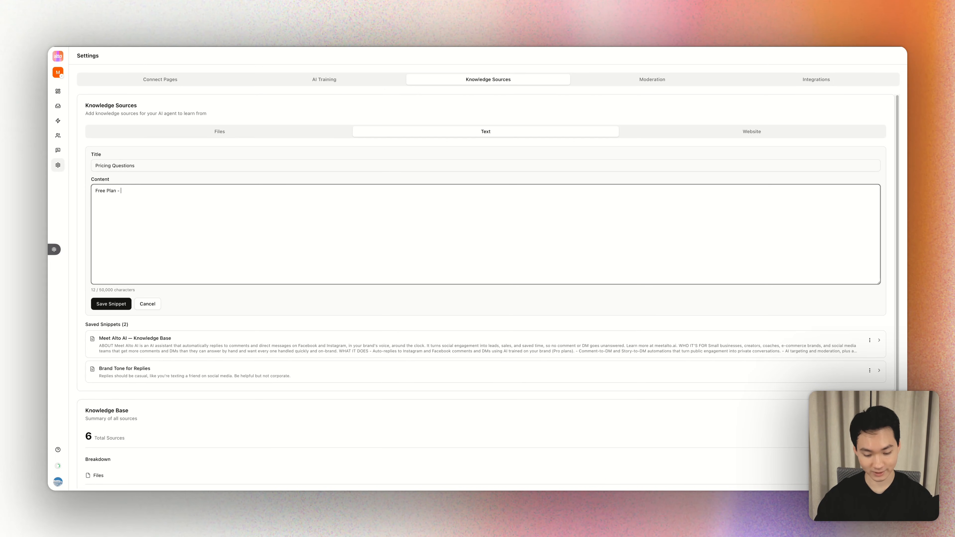
pyautogui.write('$0 ')
pyautogui.write('Base Pro plan')
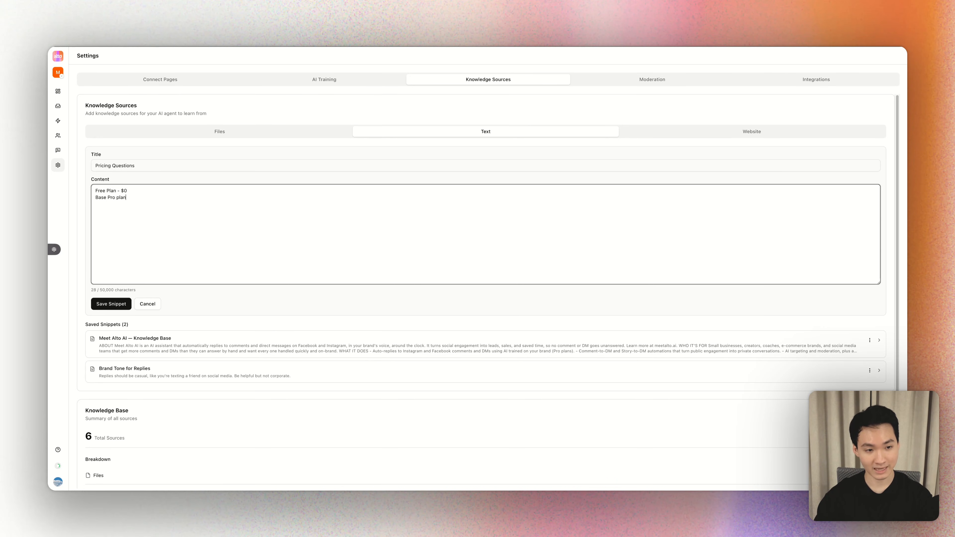
pyautogui.write(': $29')
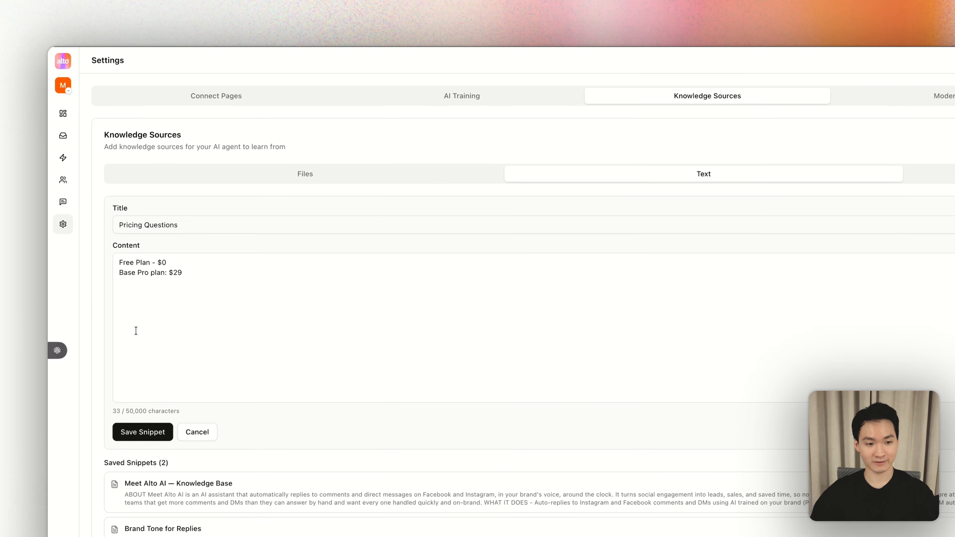
pyautogui.click(139, 418)
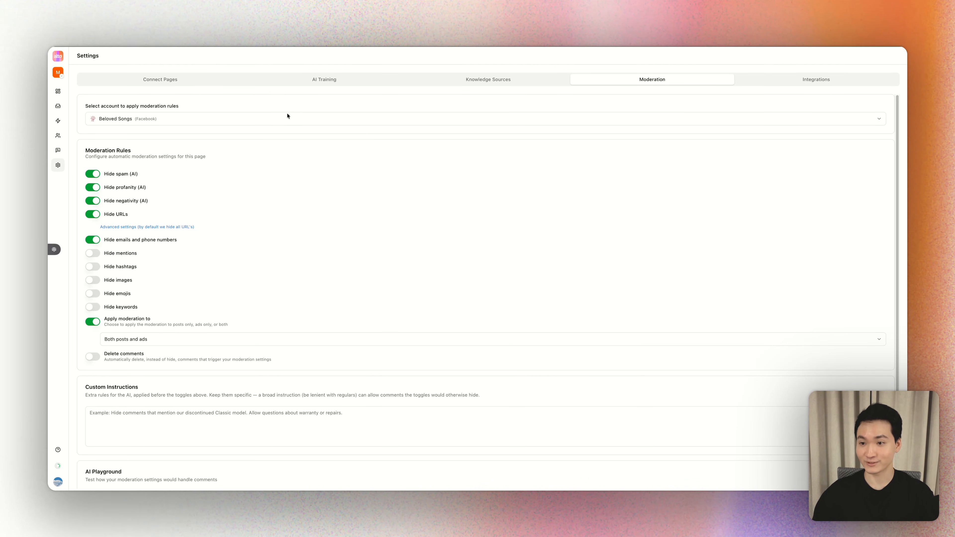
# - In the moderation settings, choose the Facebook page Fluid - Stretching & Mobility as the account for the rules
pyautogui.click(241, 122)
pyautogui.click(595, 77)
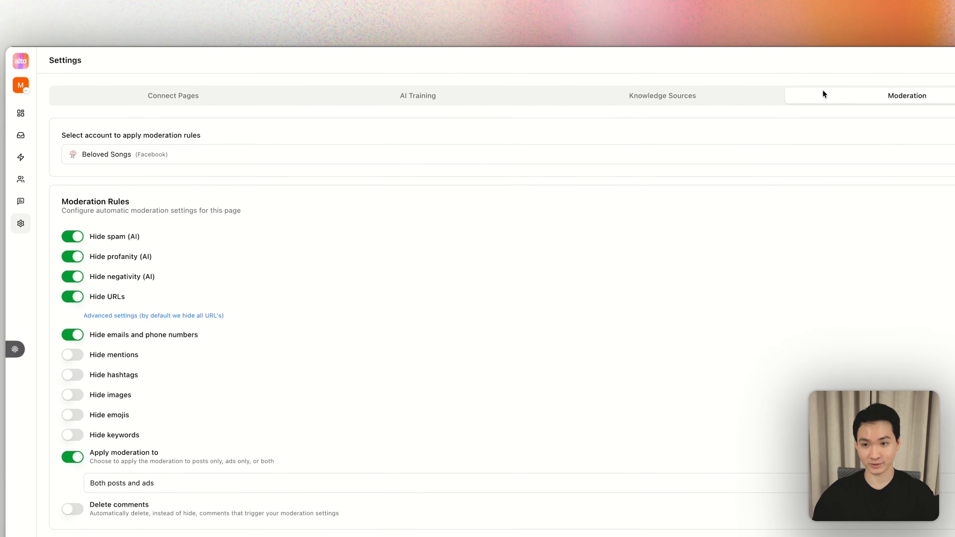
pyautogui.click(459, 158)
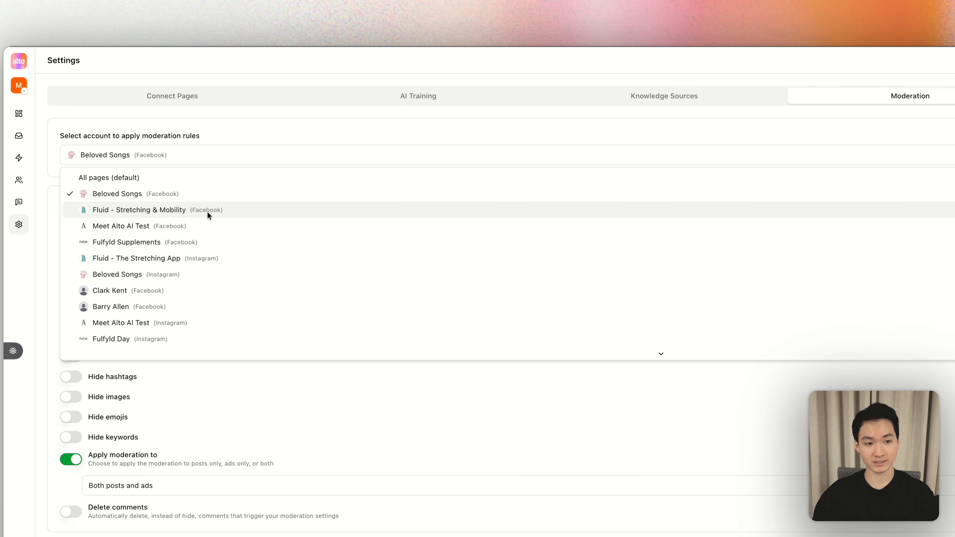
pyautogui.click(208, 213)
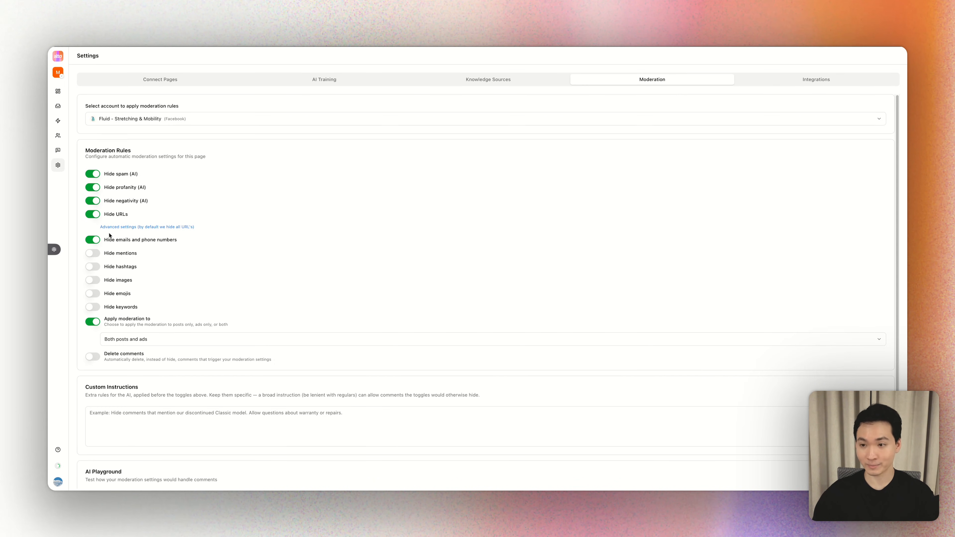
# - Set the page's moderation rules to apply to both posts and ads
pyautogui.scroll(-3, 110, 235)
pyautogui.click(128, 265)
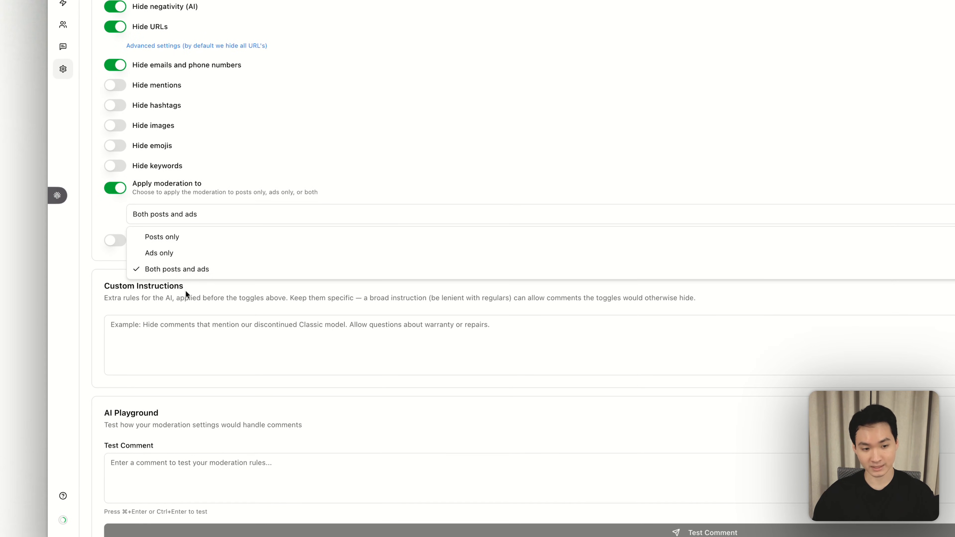
pyautogui.click(244, 270)
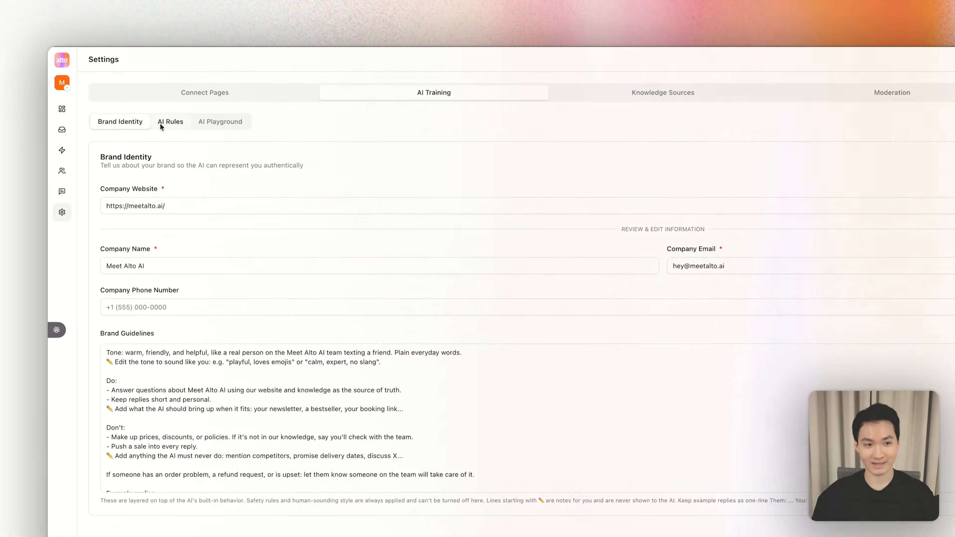
# - In the AI Rules of AI Training, select the Facebook page Fluid - Stretching & Mobility as the account to configure
pyautogui.click(165, 123)
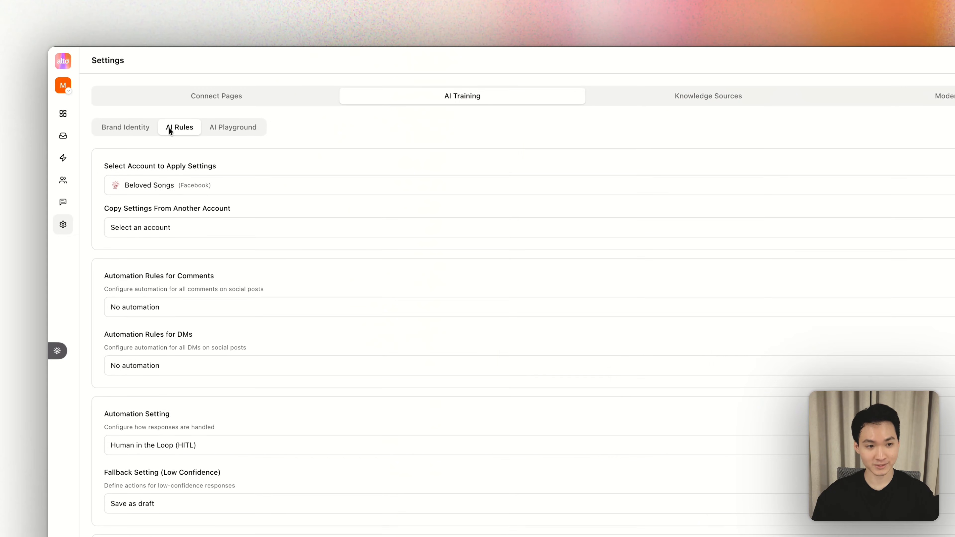
pyautogui.scroll(-1, 199, 188)
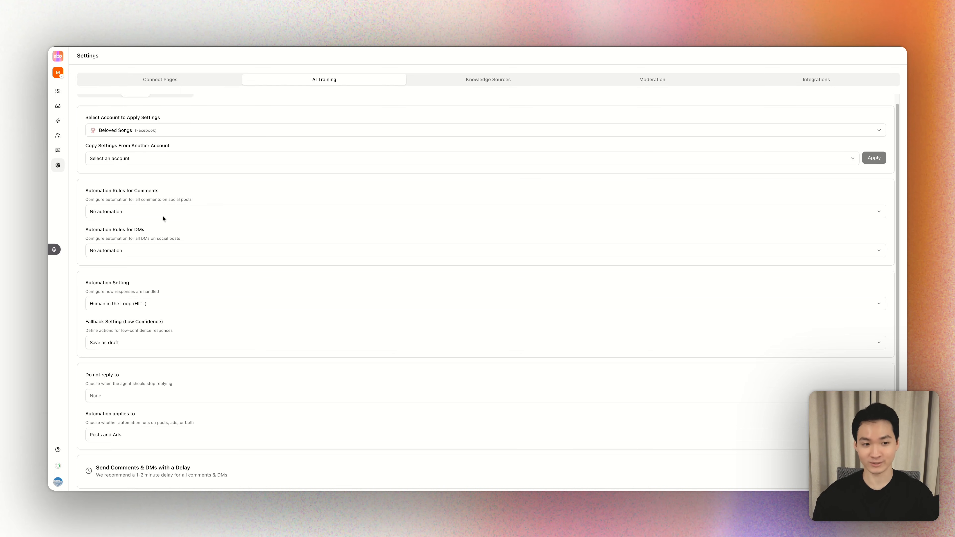
pyautogui.scroll(1, 150, 136)
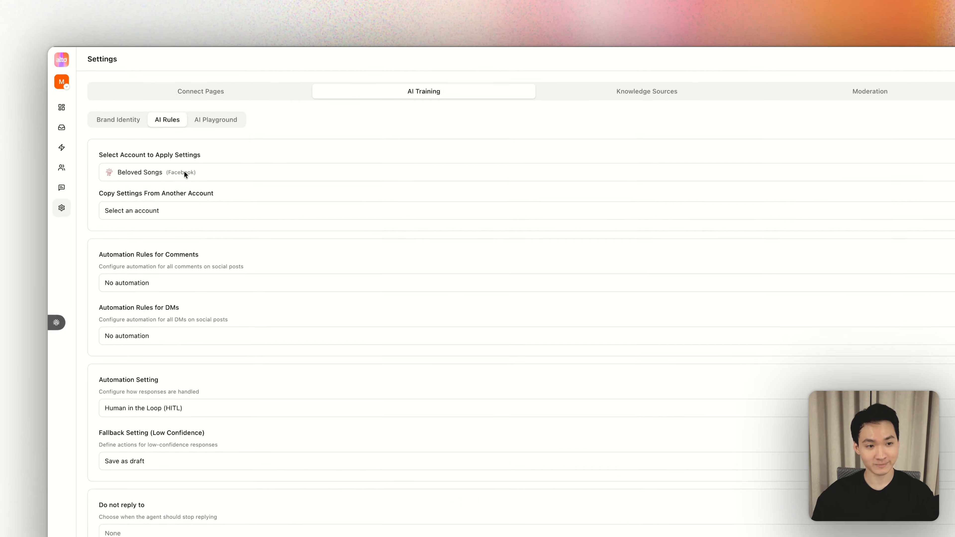
pyautogui.click(151, 130)
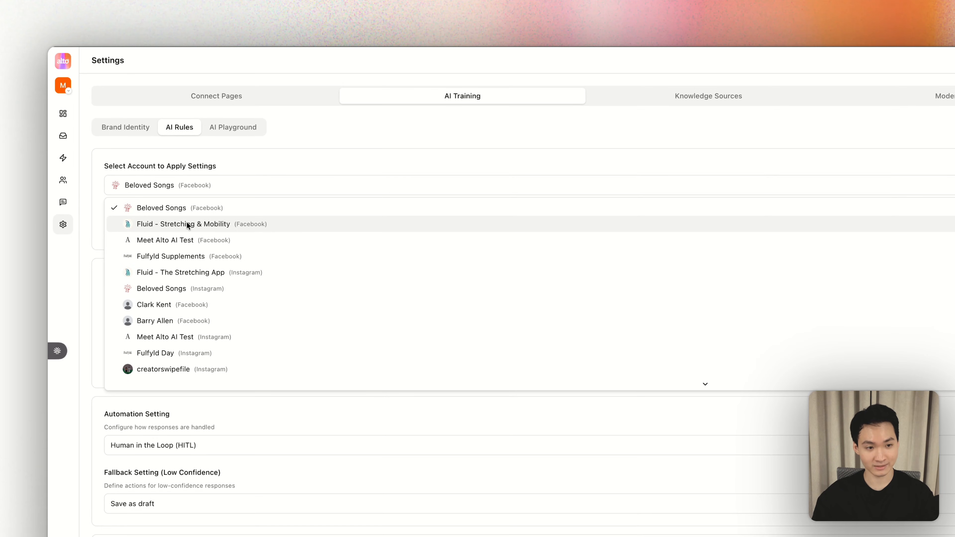
pyautogui.click(187, 225)
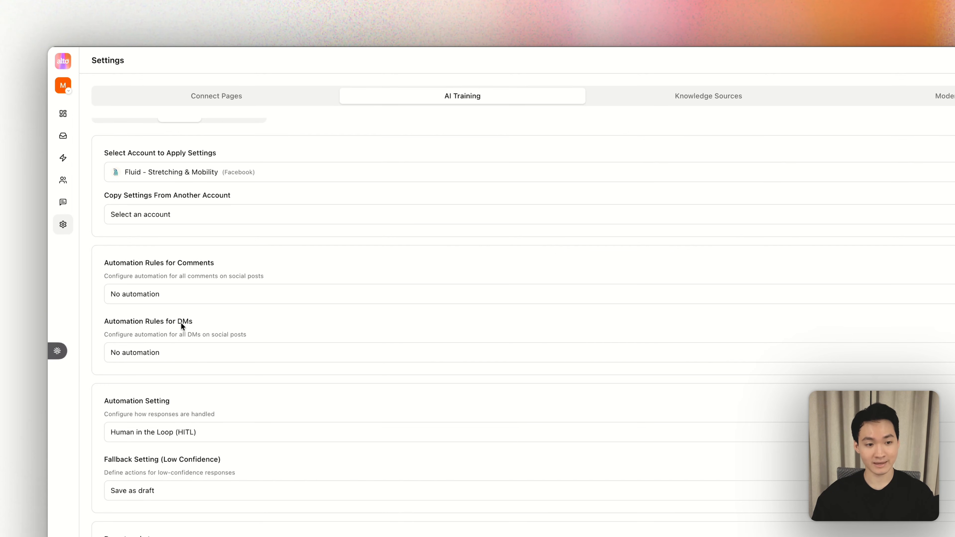
# - Examine the available automation rule options for comments and for DMs without changing either one
pyautogui.moveTo(103, 334); pyautogui.dragTo(246, 334)
pyautogui.click(246, 335)
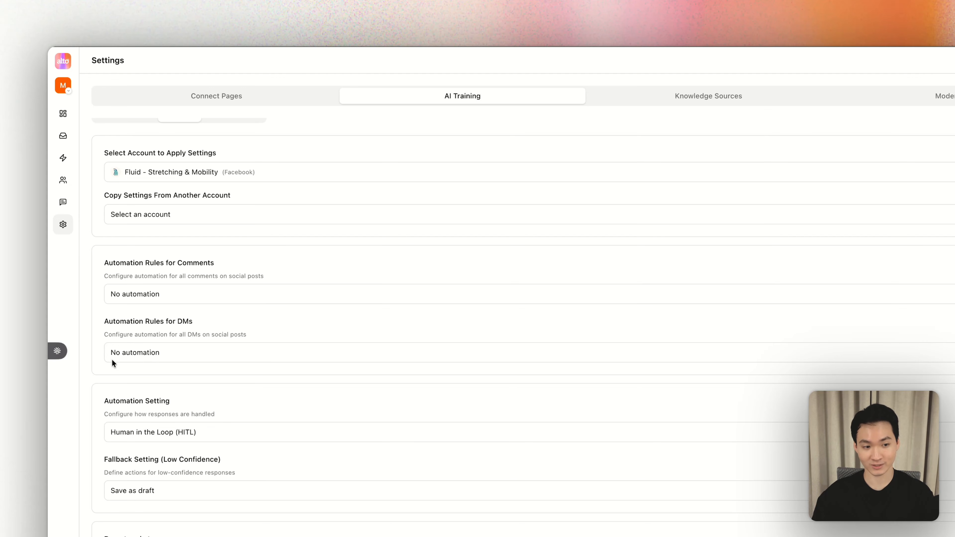
pyautogui.click(162, 294)
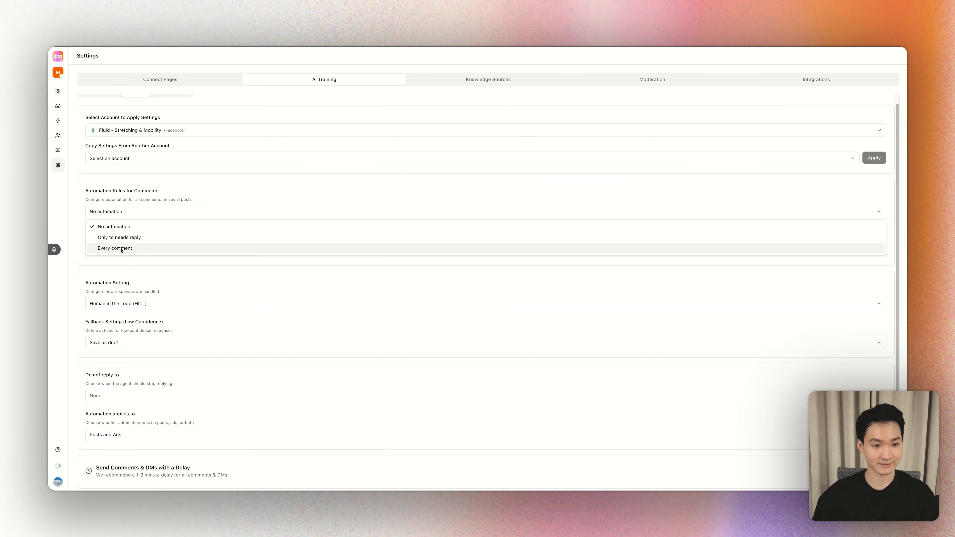
pyautogui.press('Escape')
pyautogui.click(121, 251)
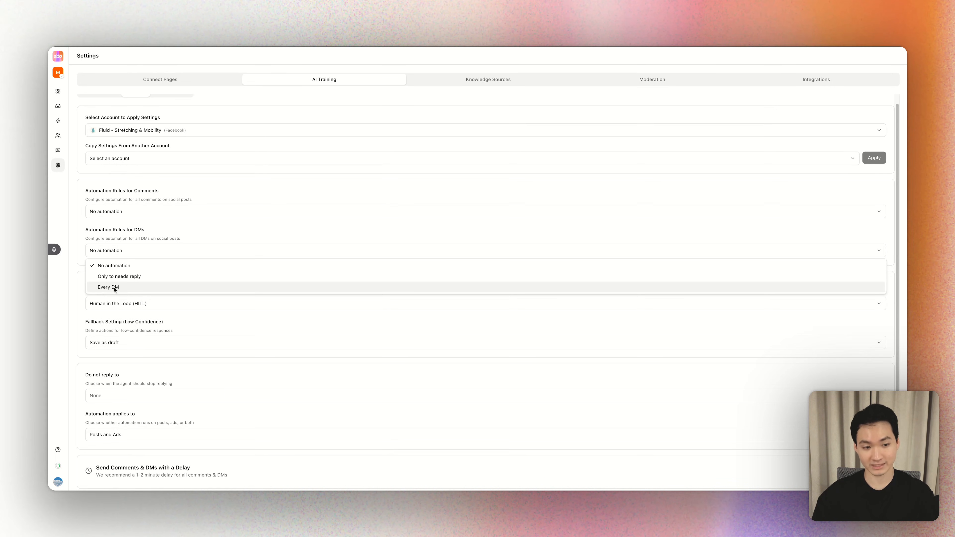
pyautogui.click(133, 221)
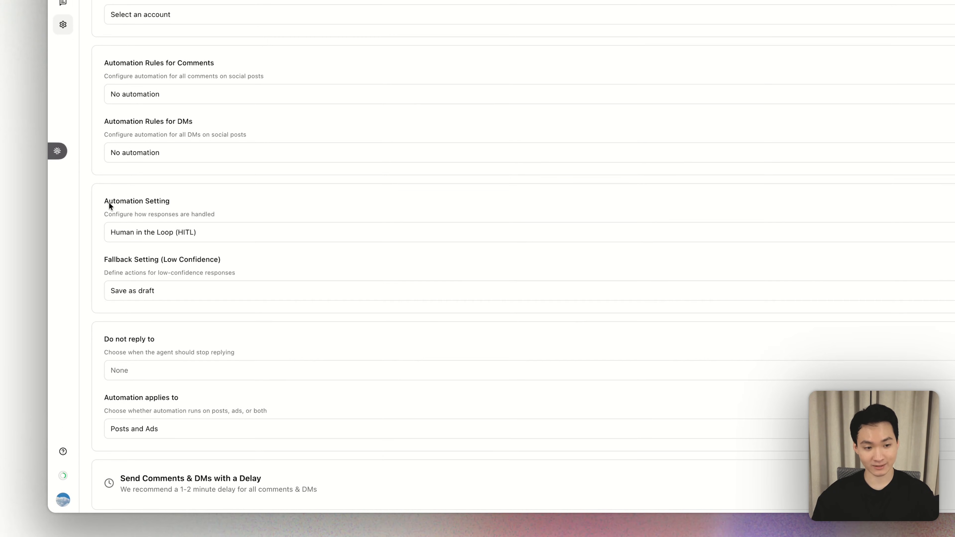
# - Examine the available options for the Automation Setting and for the low-confidence Fallback Setting without changing either one
pyautogui.click(203, 231)
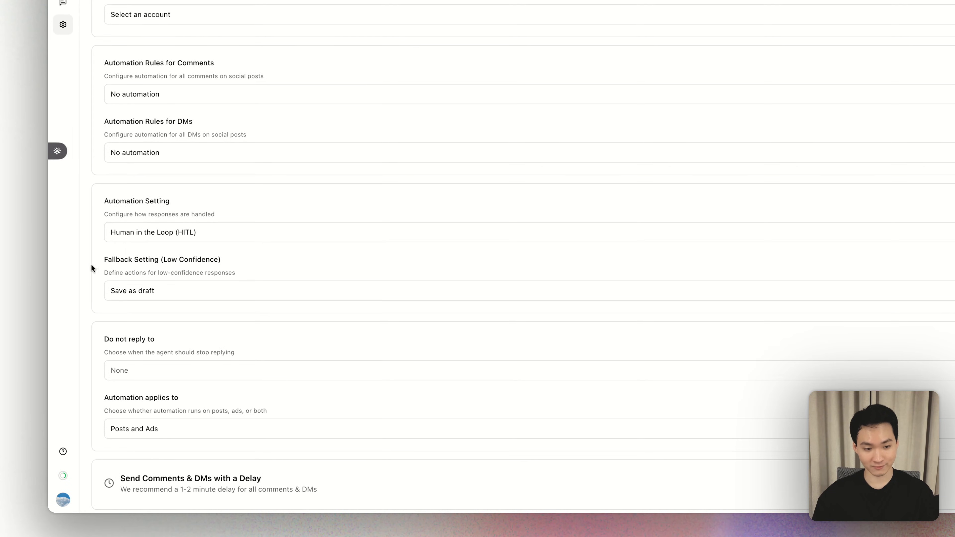
pyautogui.click(156, 286)
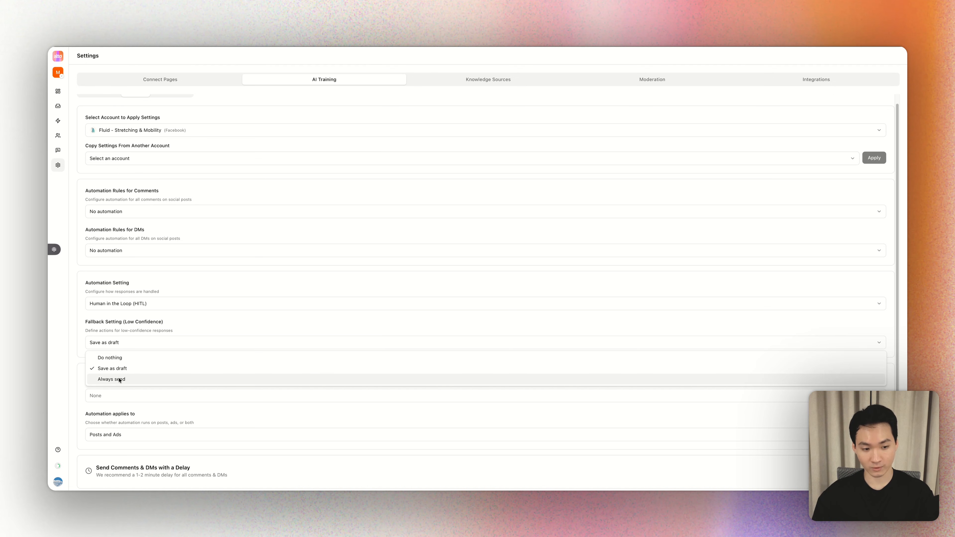
pyautogui.click(125, 326)
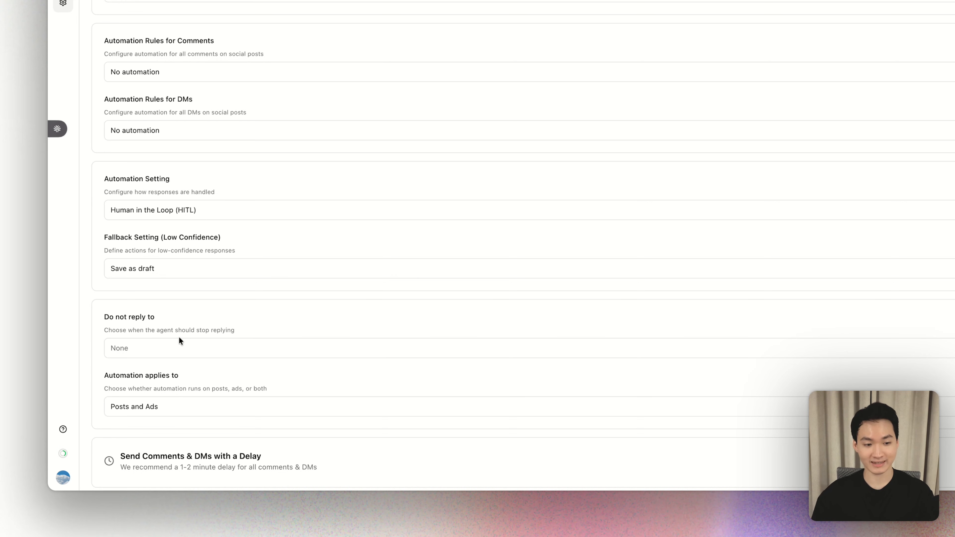
# - Exclude threaded comments and comments containing just an emoji, one word or a mention from replies, keeping automation applied to Posts and Ads
pyautogui.click(165, 347)
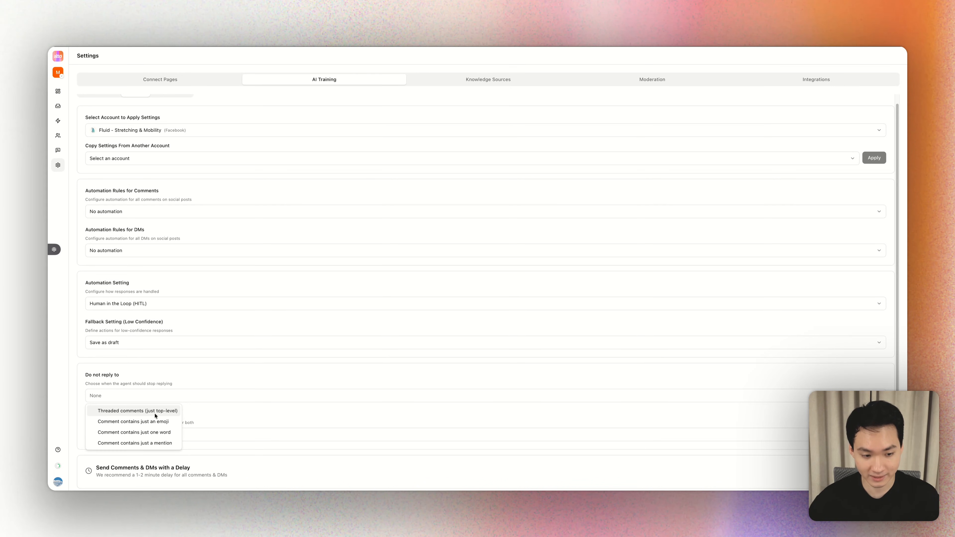
pyautogui.click(155, 413)
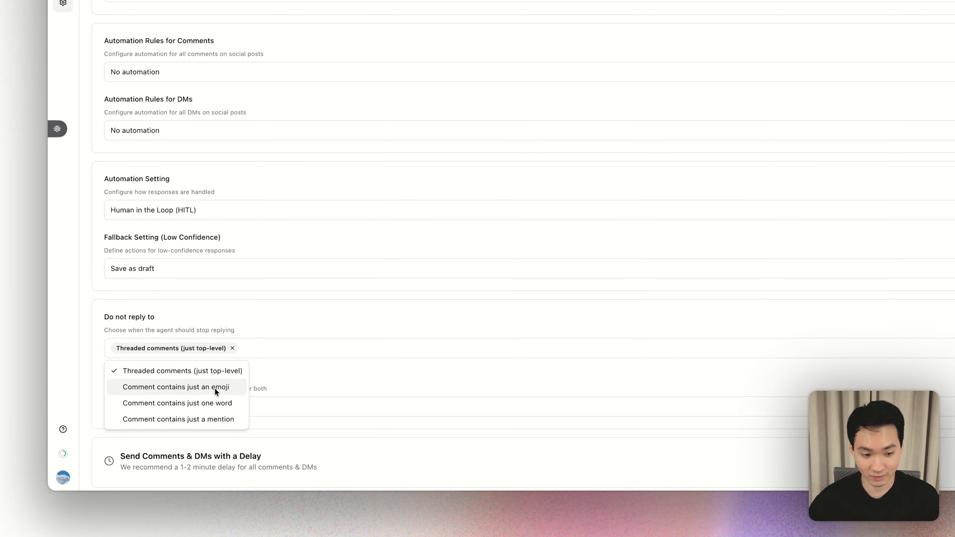
pyautogui.click(215, 388)
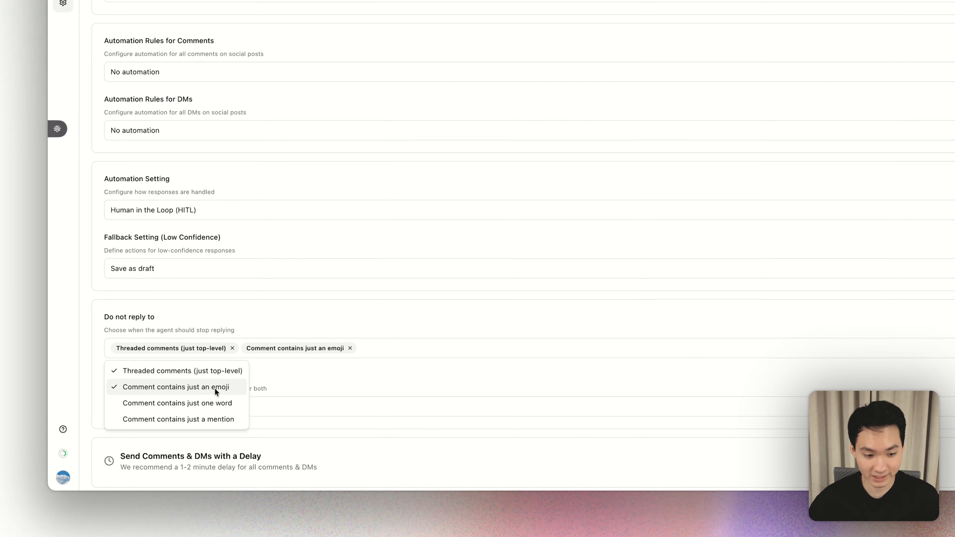
pyautogui.click(215, 404)
pyautogui.click(209, 419)
pyautogui.click(209, 419)
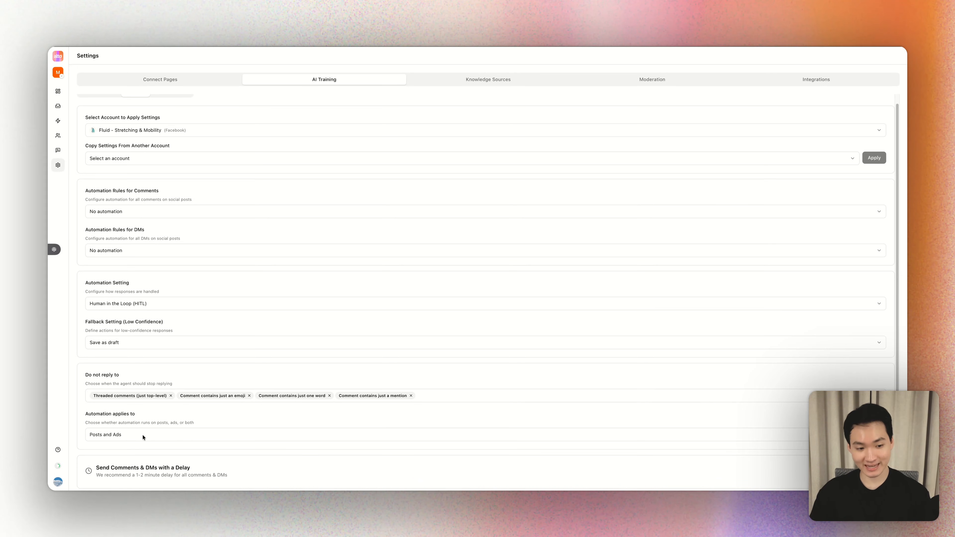
pyautogui.click(170, 419)
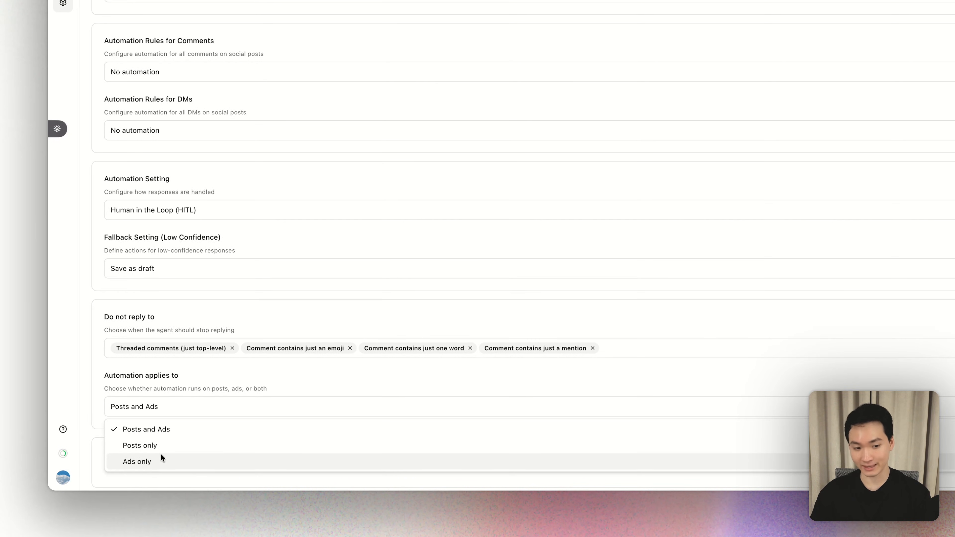
pyautogui.click(223, 375)
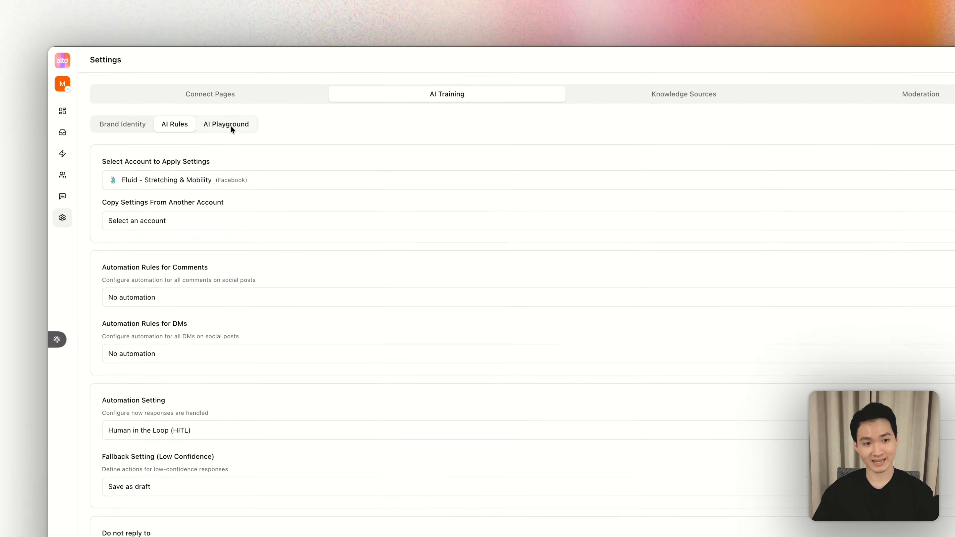
# - In the AI Playground, generate a sample reply to the comment "This sucks!" with the settings of the Facebook page Fluid - Stretching & Mobility
pyautogui.click(172, 99)
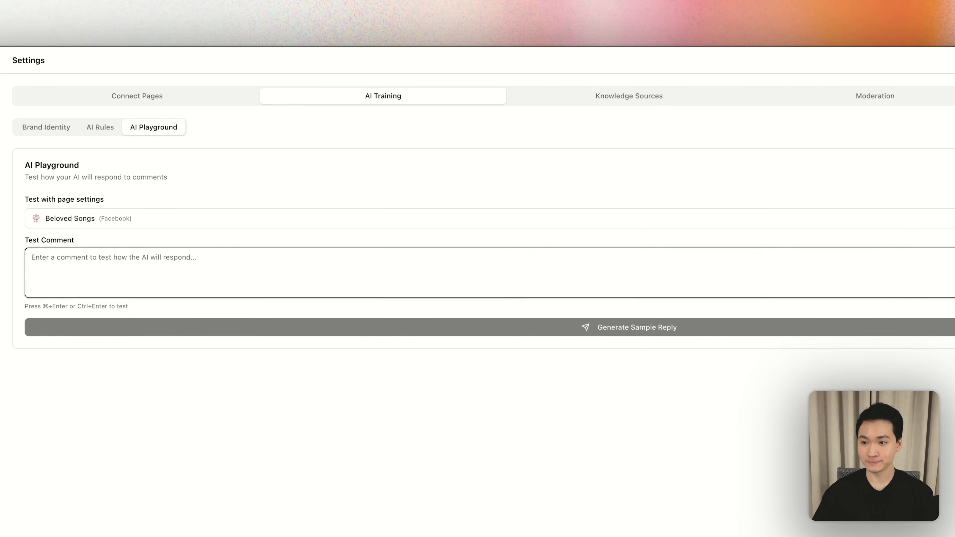
pyautogui.click(878, 127)
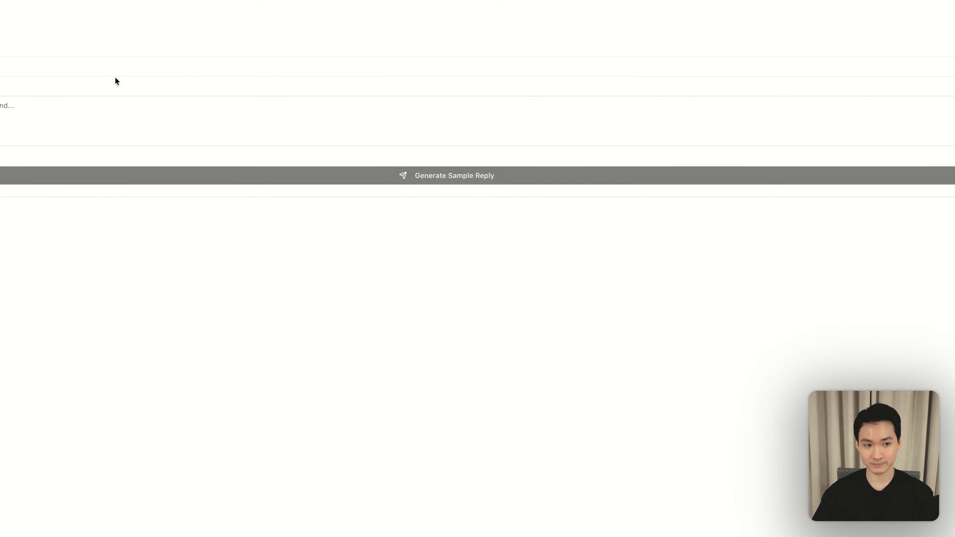
pyautogui.click(146, 219)
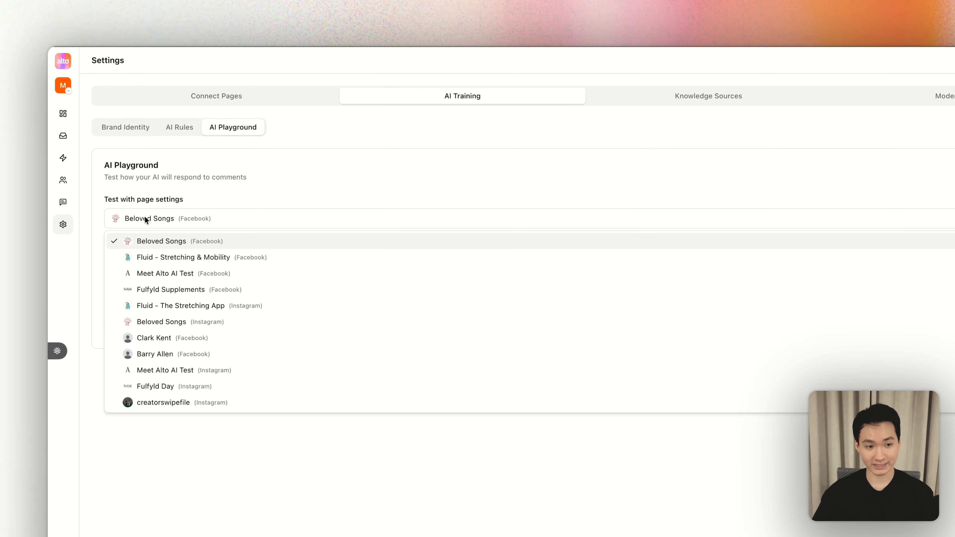
pyautogui.click(144, 257)
pyautogui.click(172, 258)
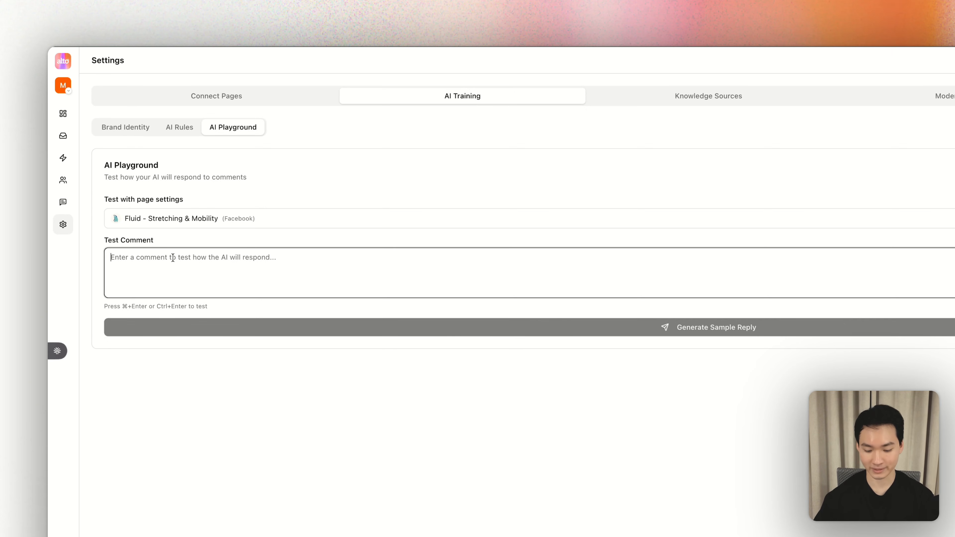
pyautogui.write('This sucks!')
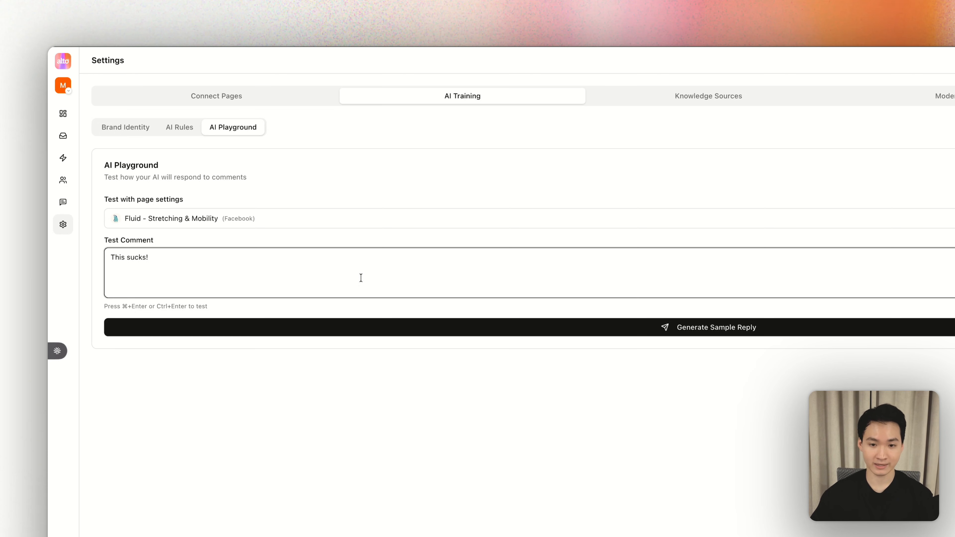
pyautogui.click(442, 320)
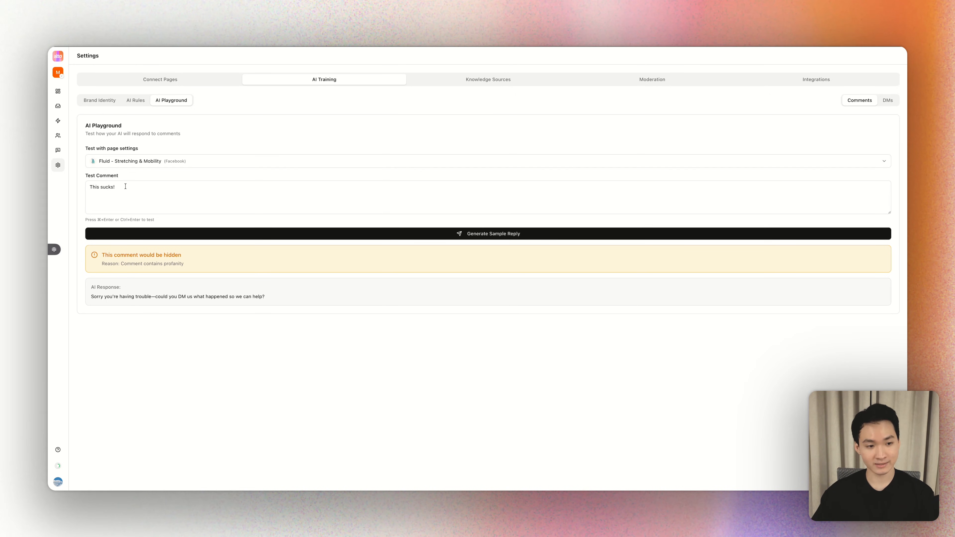
# - Examine the moderation verdict with its reason and the AI response generated for the test comment
pyautogui.moveTo(102, 256); pyautogui.dragTo(192, 259)
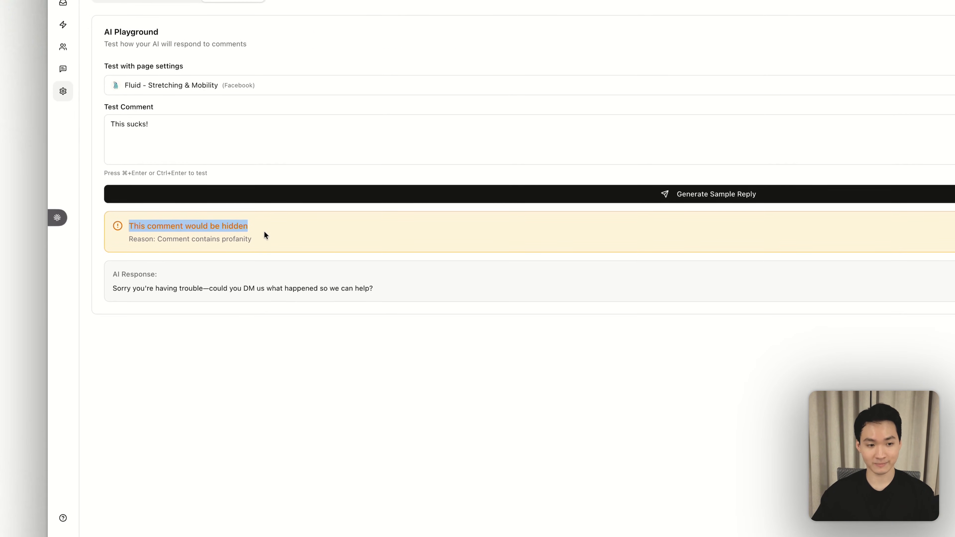
pyautogui.moveTo(263, 232); pyautogui.dragTo(124, 227)
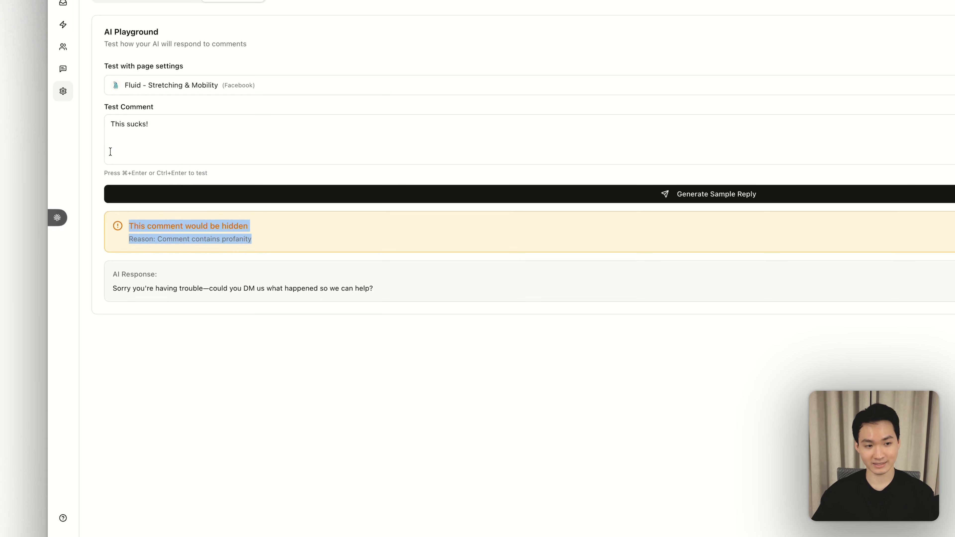
pyautogui.click(101, 129)
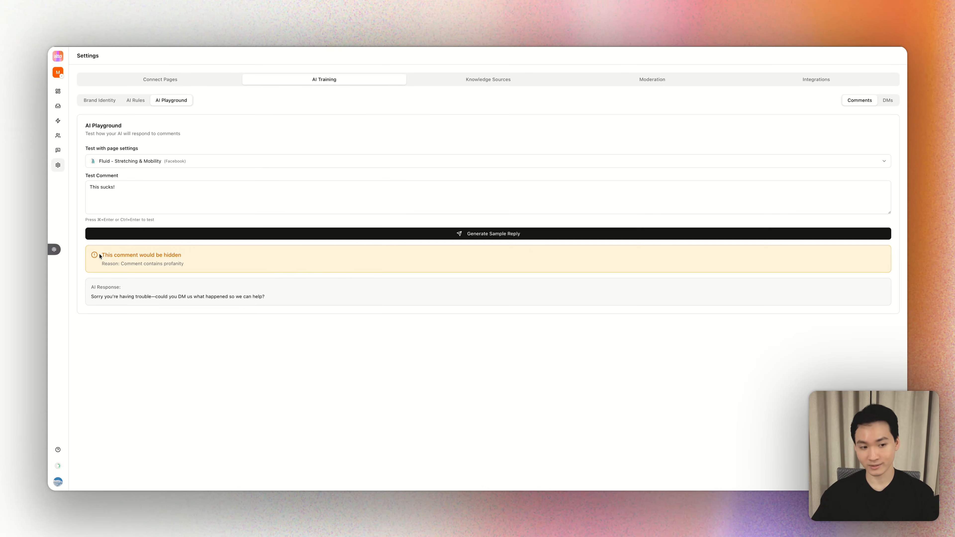
pyautogui.moveTo(91, 296); pyautogui.dragTo(248, 299)
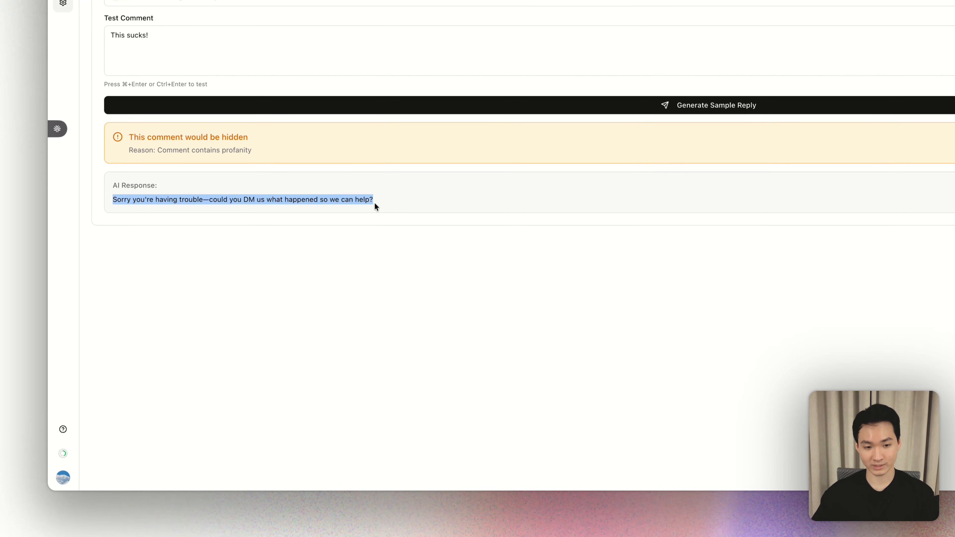
pyautogui.click(107, 199)
pyautogui.moveTo(112, 201); pyautogui.dragTo(199, 202)
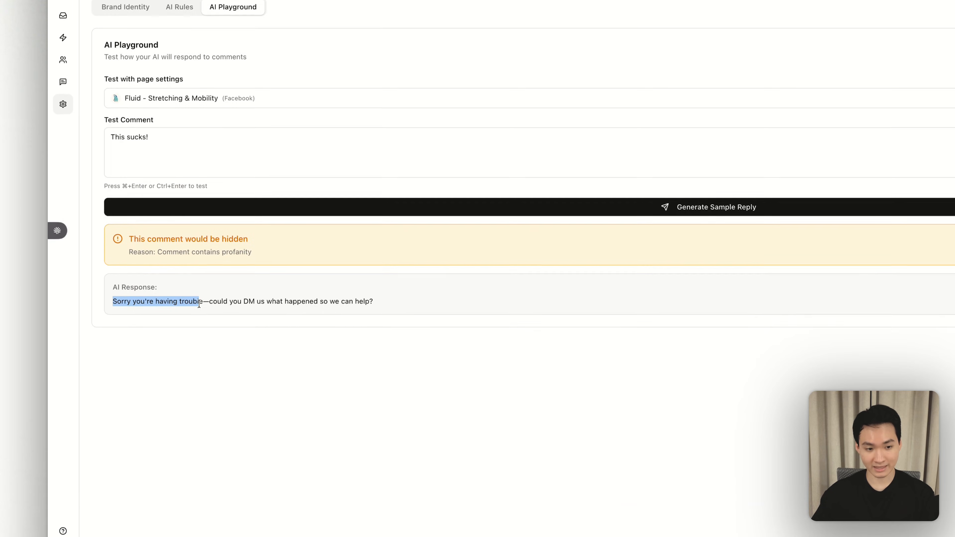
pyautogui.moveTo(209, 303); pyautogui.dragTo(374, 304)
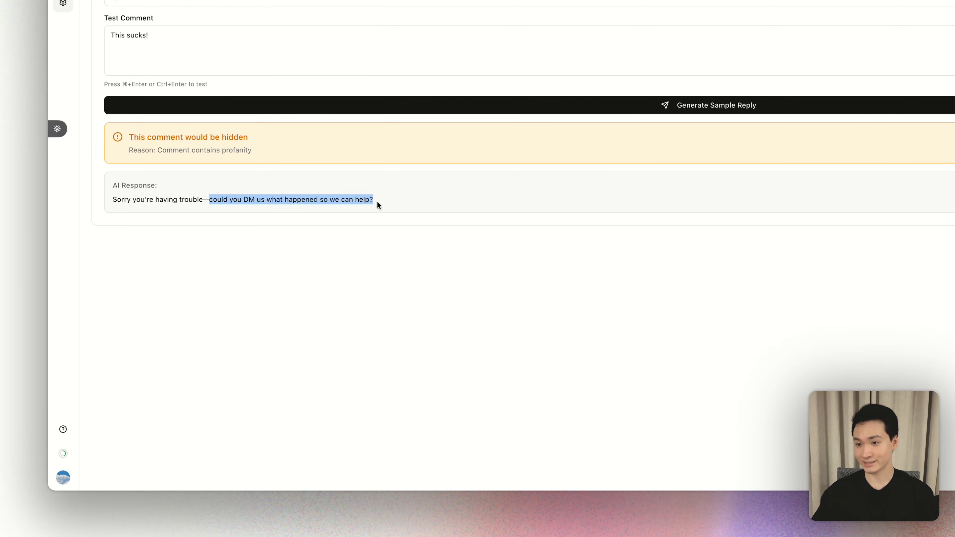
pyautogui.click(377, 202)
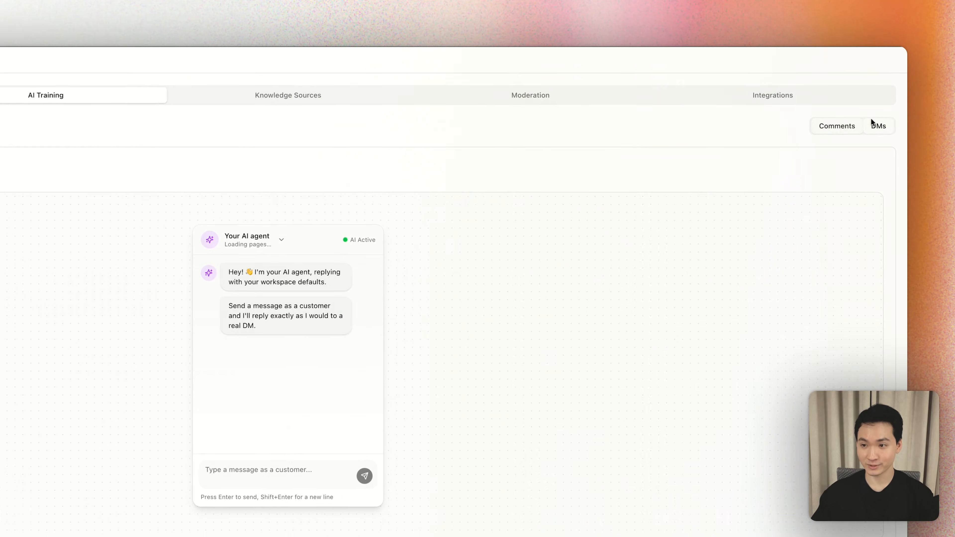
# - In the playground's DM test, choose the Facebook page Fulfyld Supplements and send the customer message "Hi there!"
pyautogui.click(877, 127)
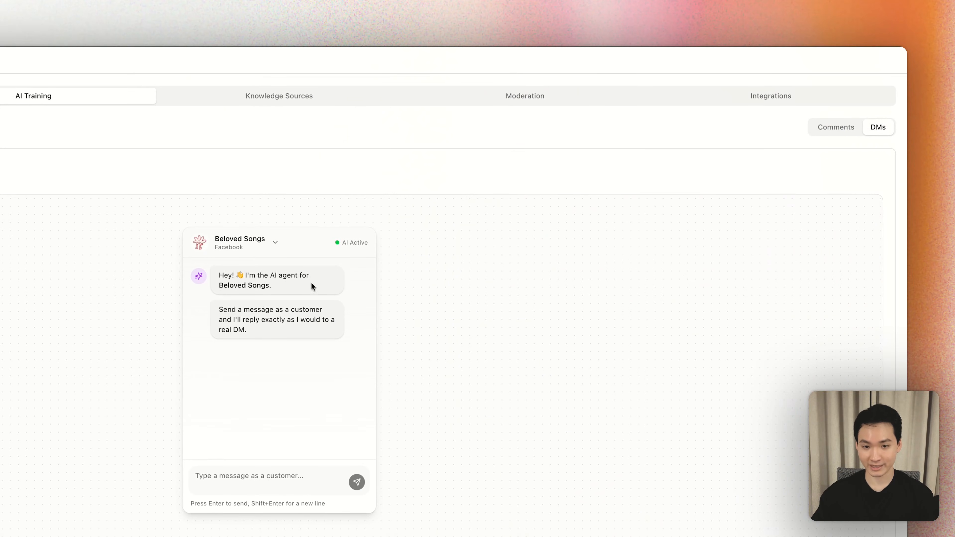
pyautogui.click(274, 242)
pyautogui.click(263, 313)
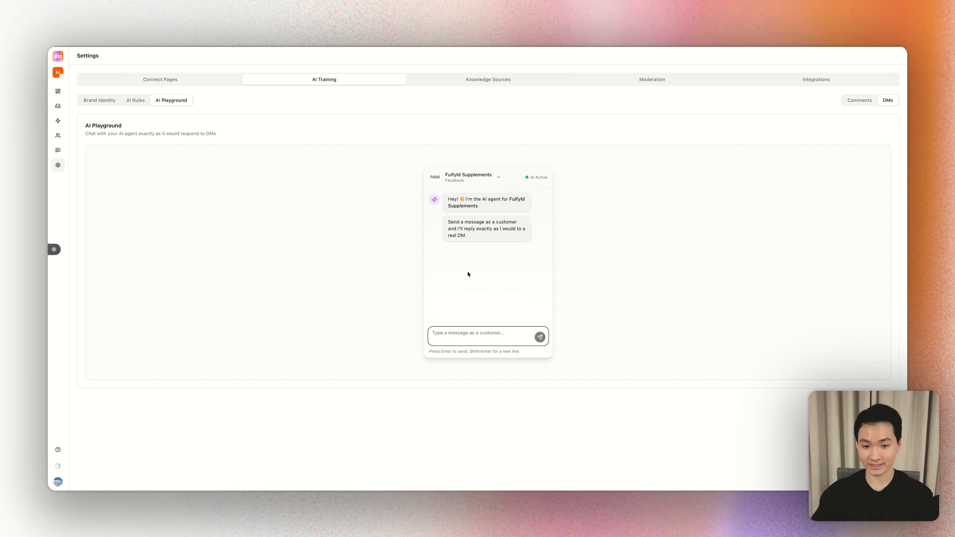
pyautogui.write('Hi there!')
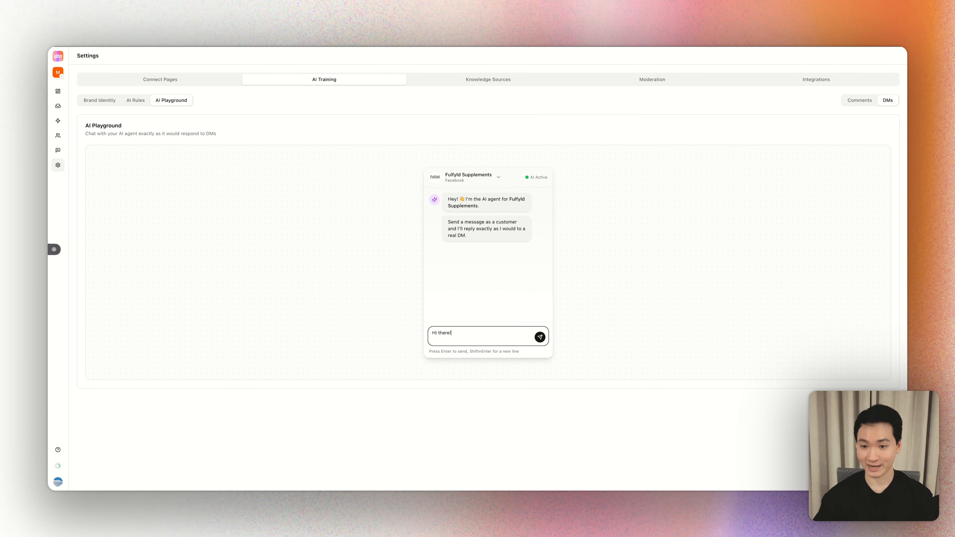
pyautogui.press('Return')
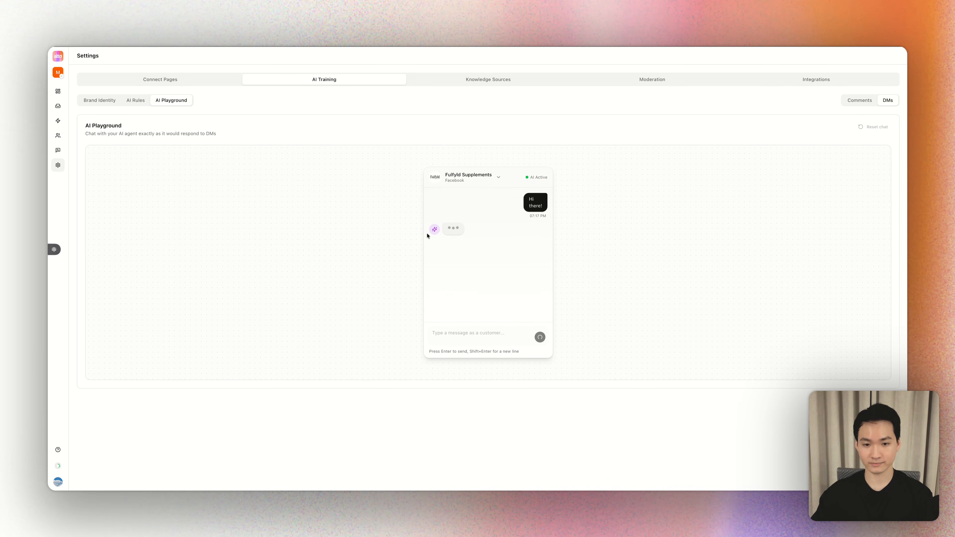
pyautogui.moveTo(448, 228); pyautogui.dragTo(463, 234)
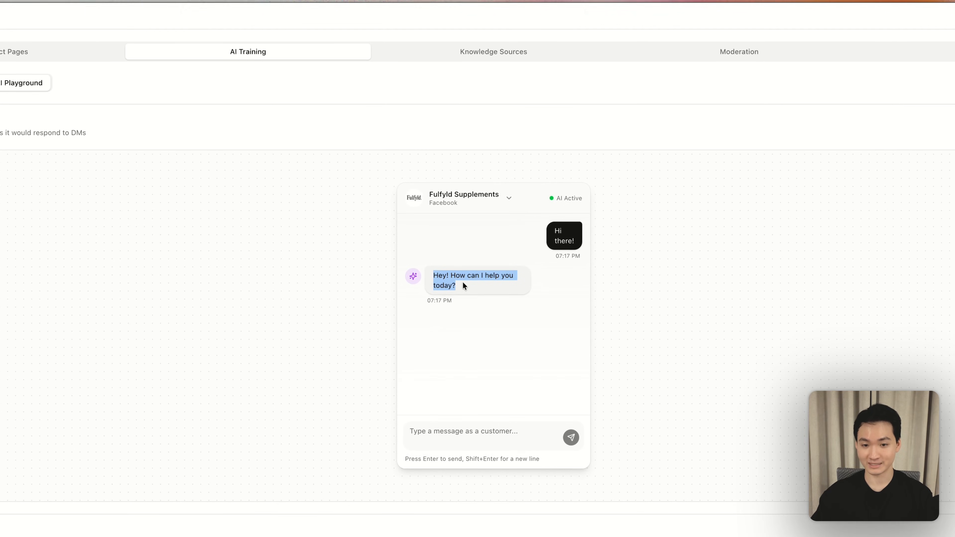
pyautogui.click(435, 278)
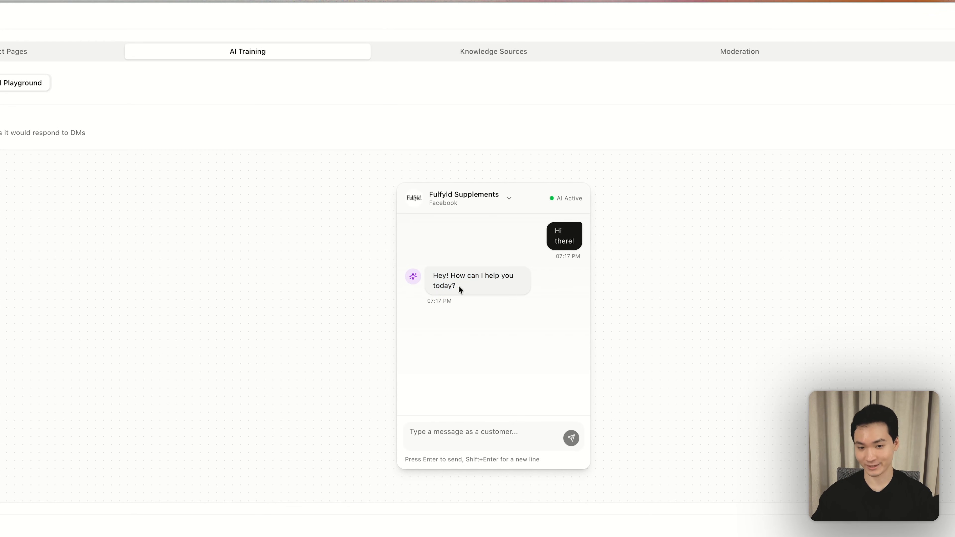
# - Ask the AI agent "What products do you offer?" in the test DM chat
pyautogui.click(463, 431)
pyautogui.write('What')
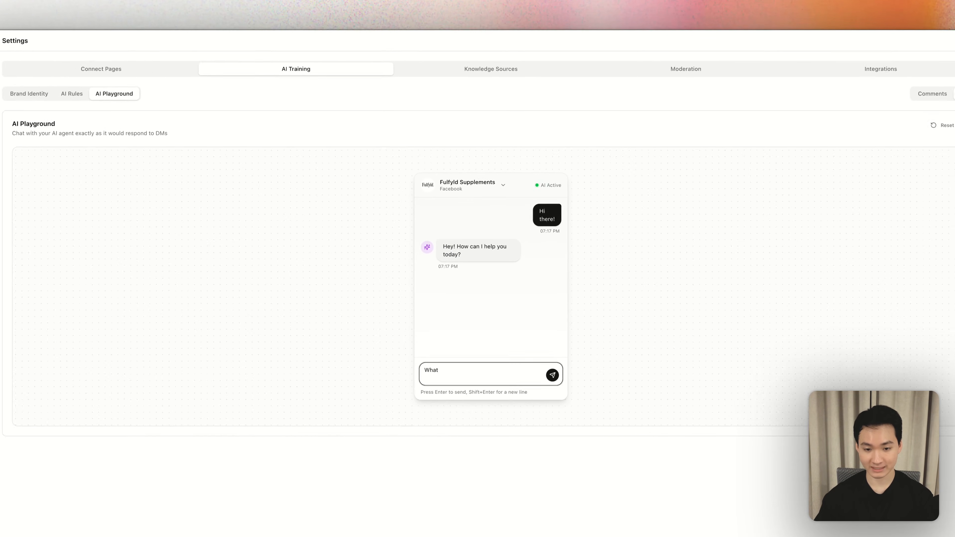
pyautogui.write(' products do you offer?')
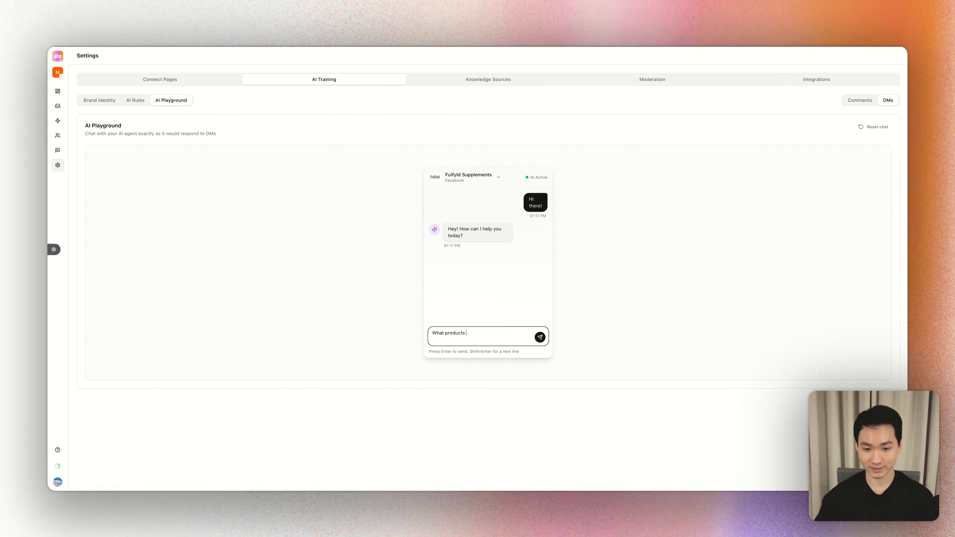
pyautogui.press('Return')
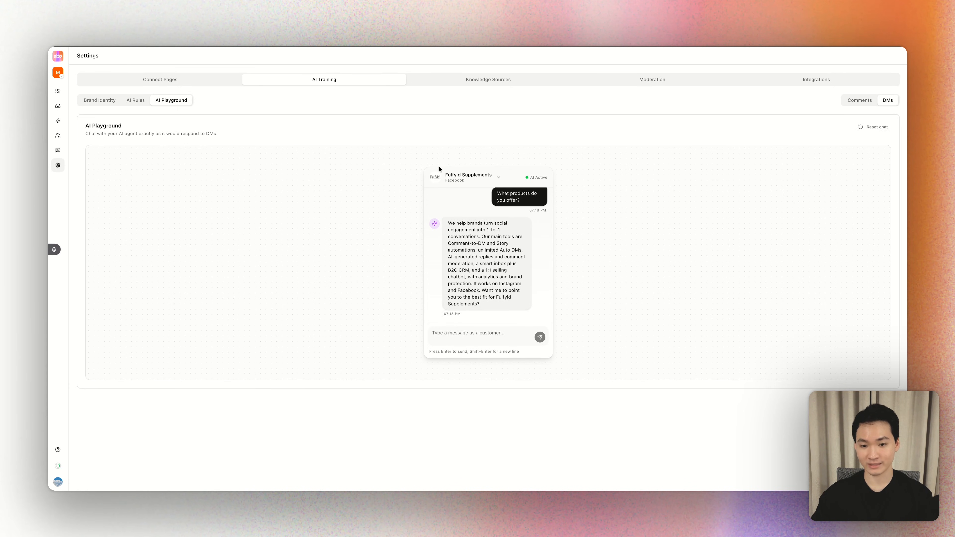
# - Review the test DM conversation and read through the AI agent's answer to the products question
pyautogui.scroll(1, 471, 237)
pyautogui.scroll(2, 471, 238)
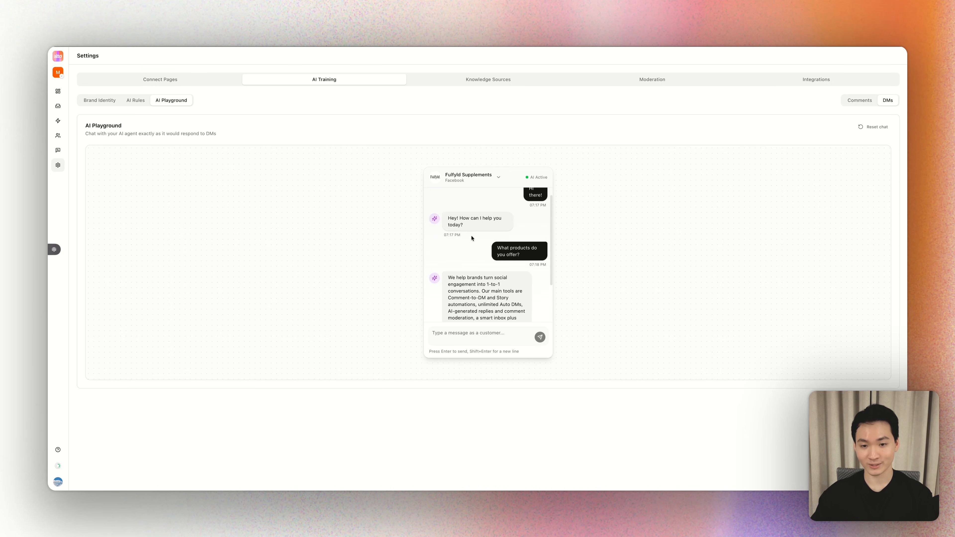
pyautogui.scroll(-3, 471, 237)
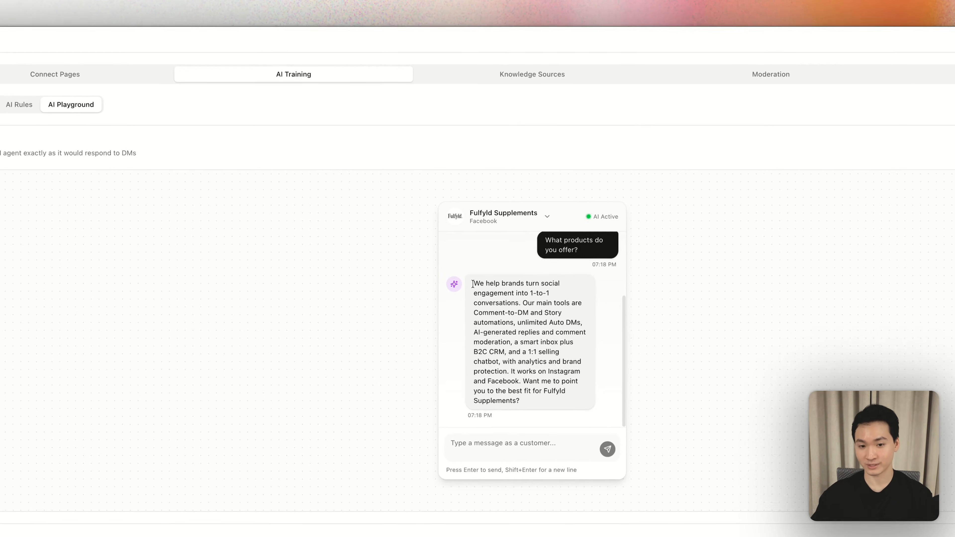
pyautogui.moveTo(447, 223); pyautogui.dragTo(454, 228)
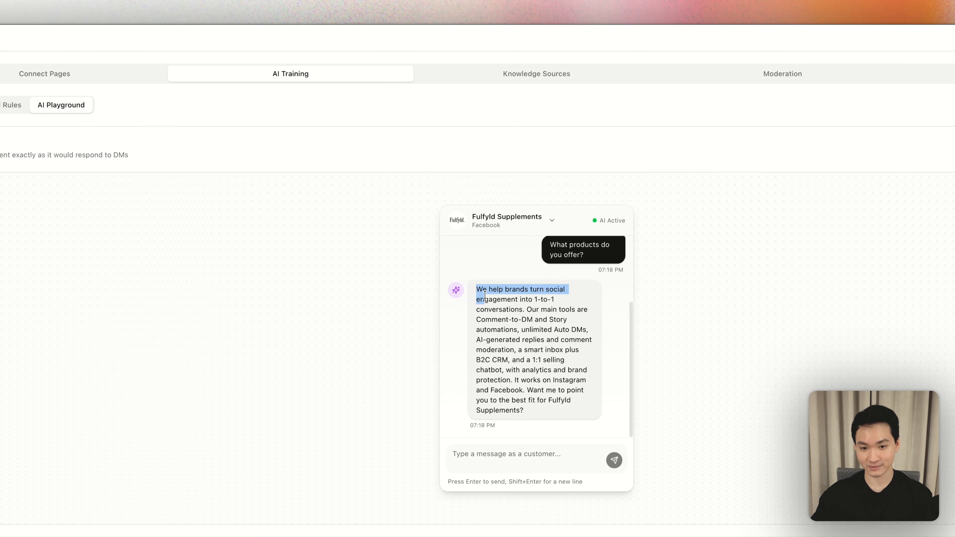
pyautogui.moveTo(485, 295); pyautogui.dragTo(540, 396)
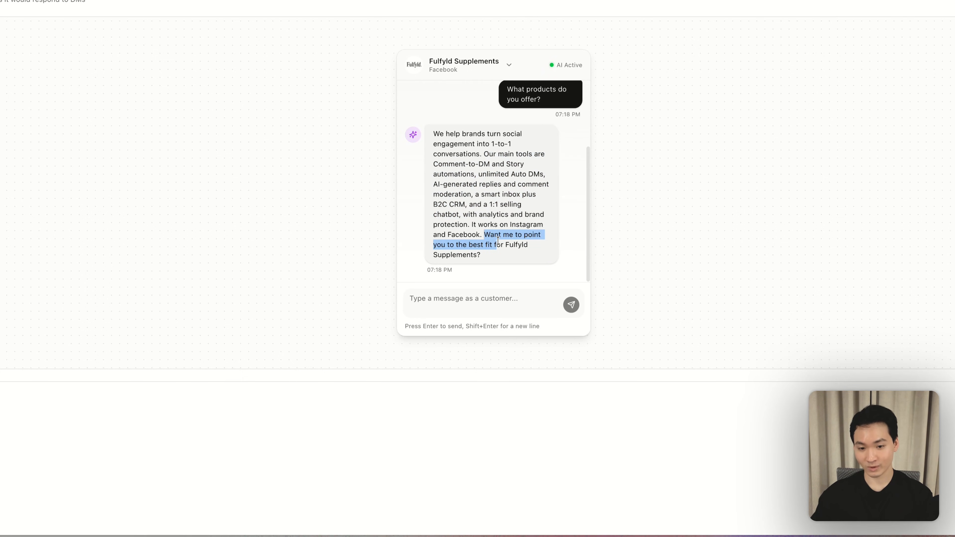
pyautogui.moveTo(497, 241); pyautogui.dragTo(504, 262)
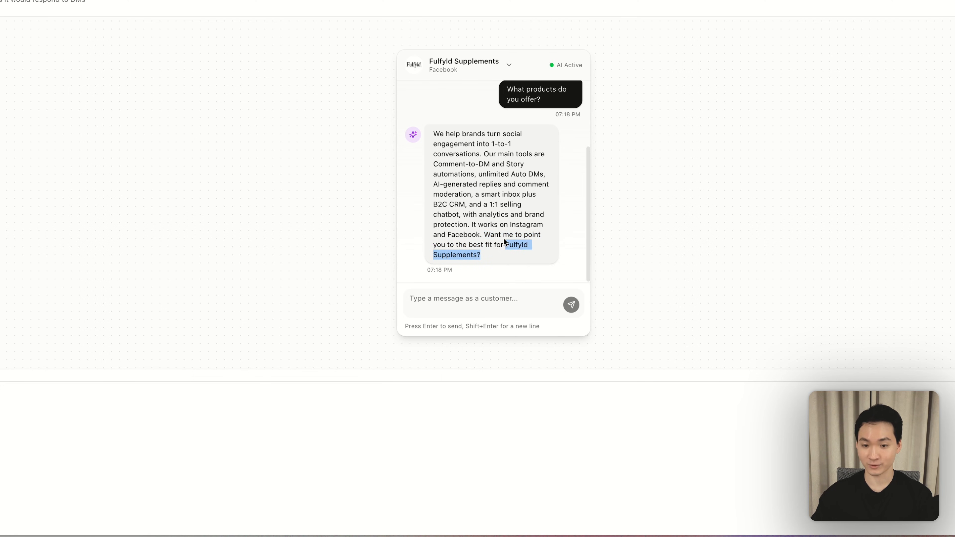
pyautogui.moveTo(433, 134); pyautogui.dragTo(448, 152)
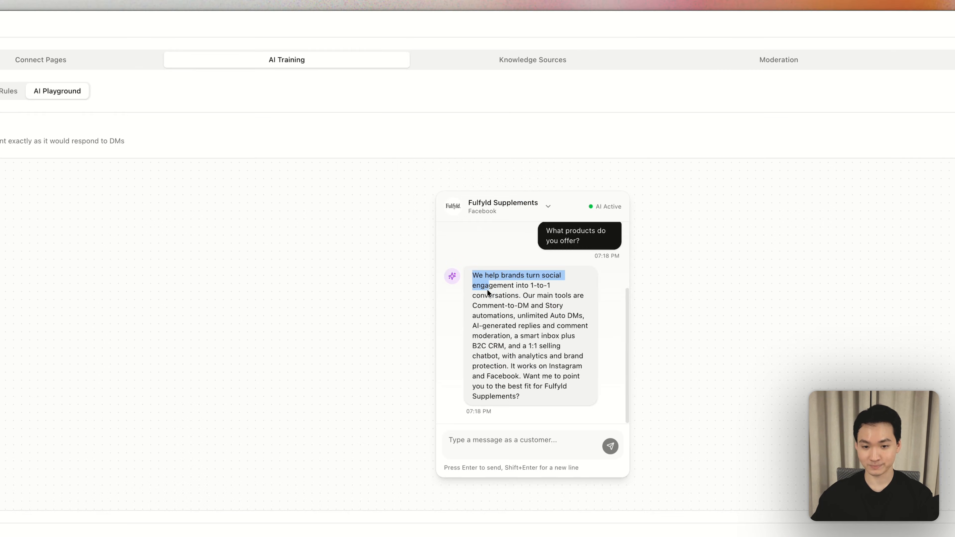
pyautogui.moveTo(487, 293)
pyautogui.mouseDown()
pyautogui.moveTo(517, 317)
pyautogui.moveTo(513, 290)
pyautogui.moveTo(479, 297)
pyautogui.mouseUp()
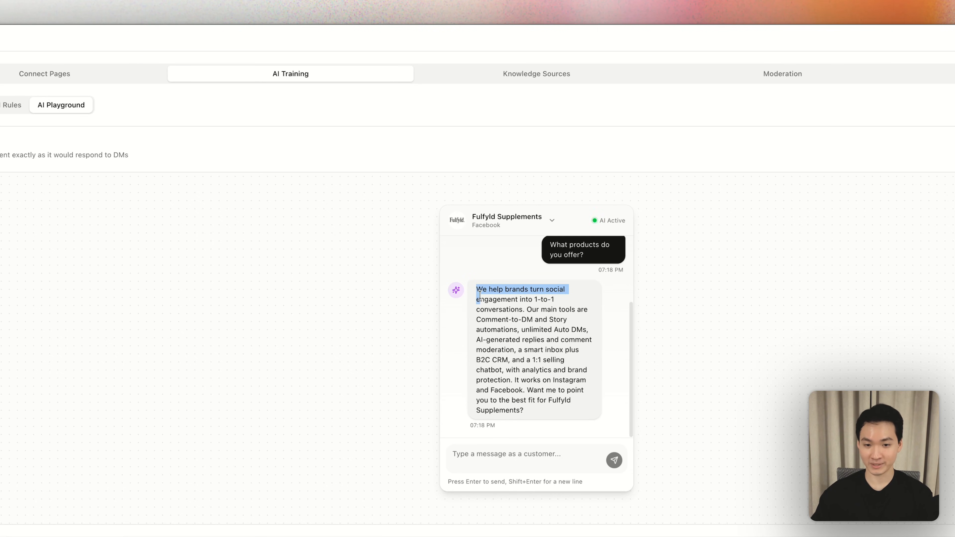
# - Reread the products answer in the test DM and check which pages are available for the DM test
pyautogui.moveTo(479, 295); pyautogui.dragTo(533, 338)
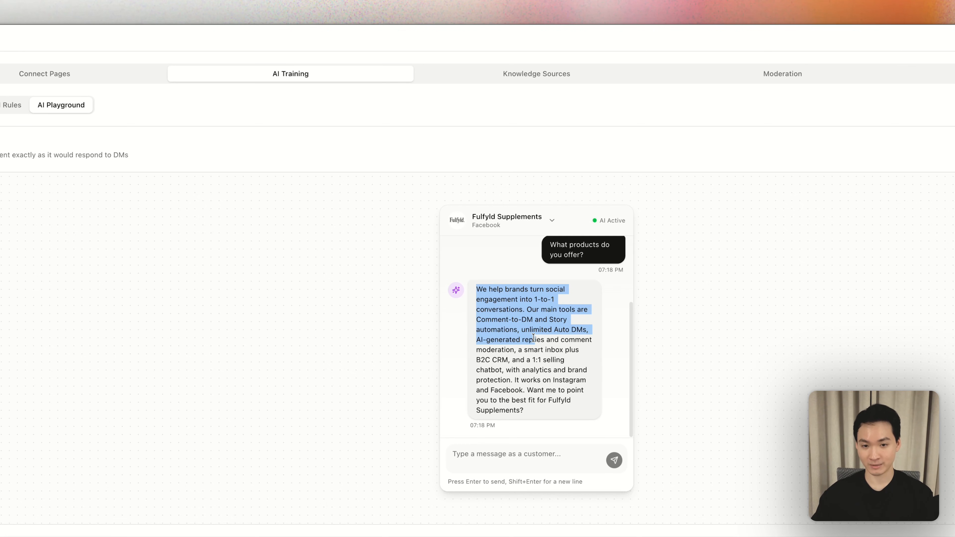
pyautogui.click(539, 220)
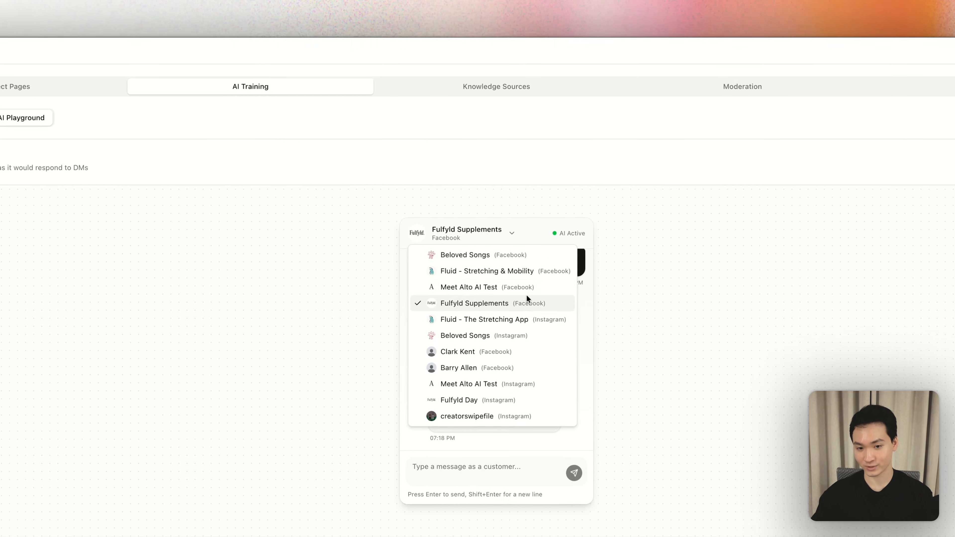
pyautogui.click(507, 439)
pyautogui.scroll(3, 492, 352)
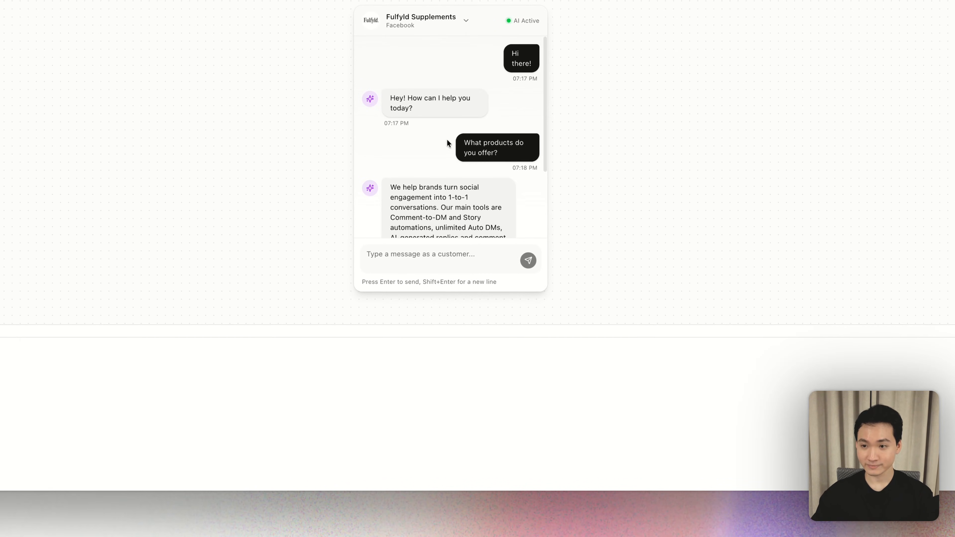
pyautogui.scroll(-3, 422, 117)
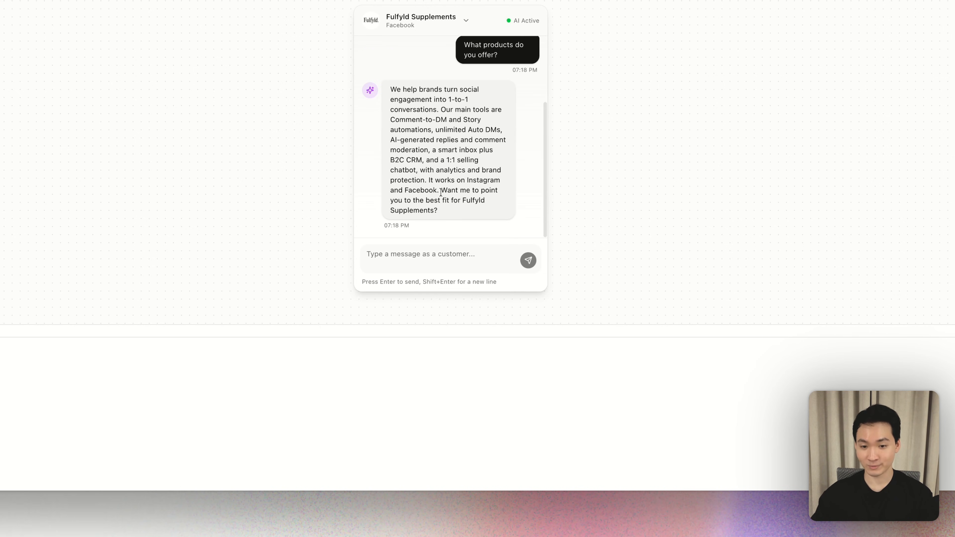
pyautogui.moveTo(441, 193)
pyautogui.mouseDown()
pyautogui.moveTo(445, 210)
pyautogui.moveTo(444, 192)
pyautogui.moveTo(447, 200)
pyautogui.mouseUp()
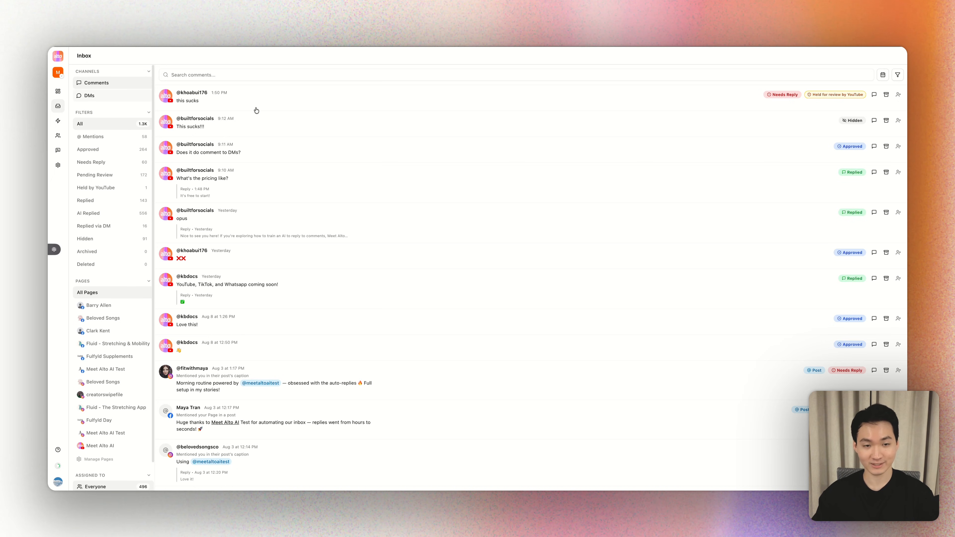
# - Look through the inbox's comments across all pages, including mentions, reply drafts, AI replies and moderation statuses
pyautogui.scroll(-20, 357, 183)
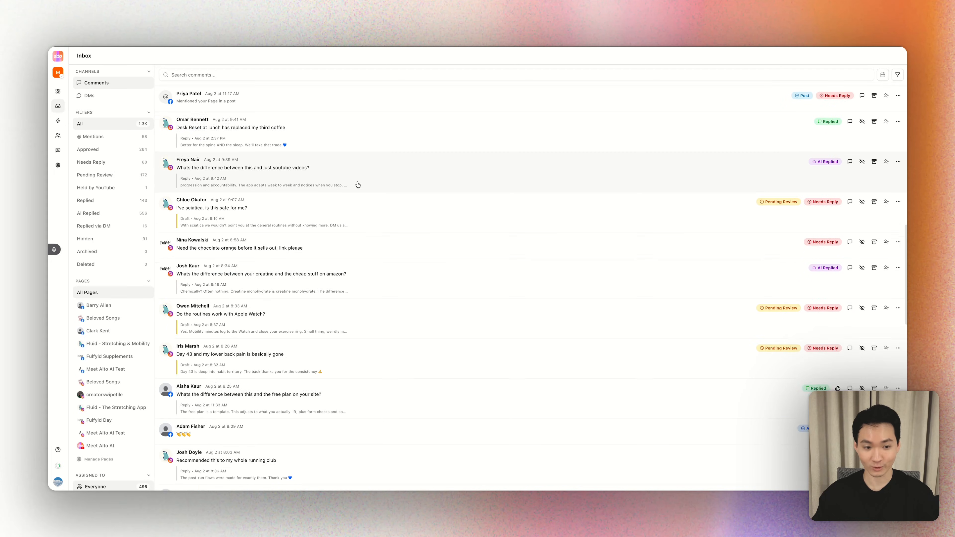
pyautogui.scroll(-15, 358, 185)
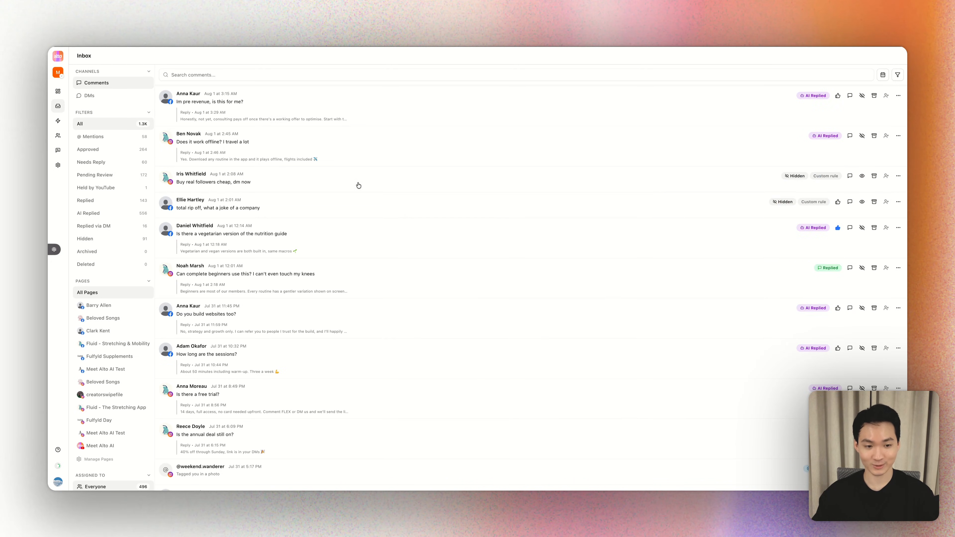
pyautogui.scroll(15, 358, 185)
pyautogui.scroll(20, 367, 264)
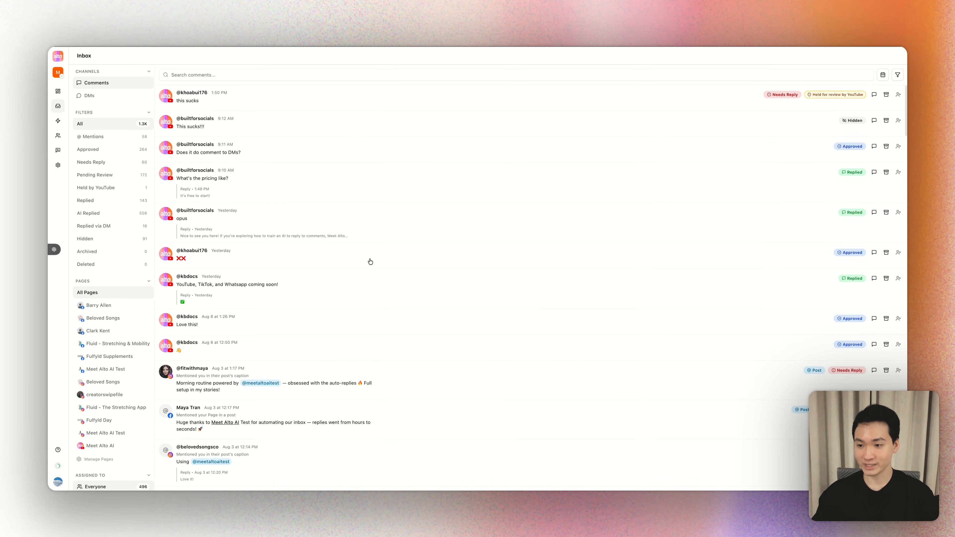
pyautogui.scroll(-7, 744, 286)
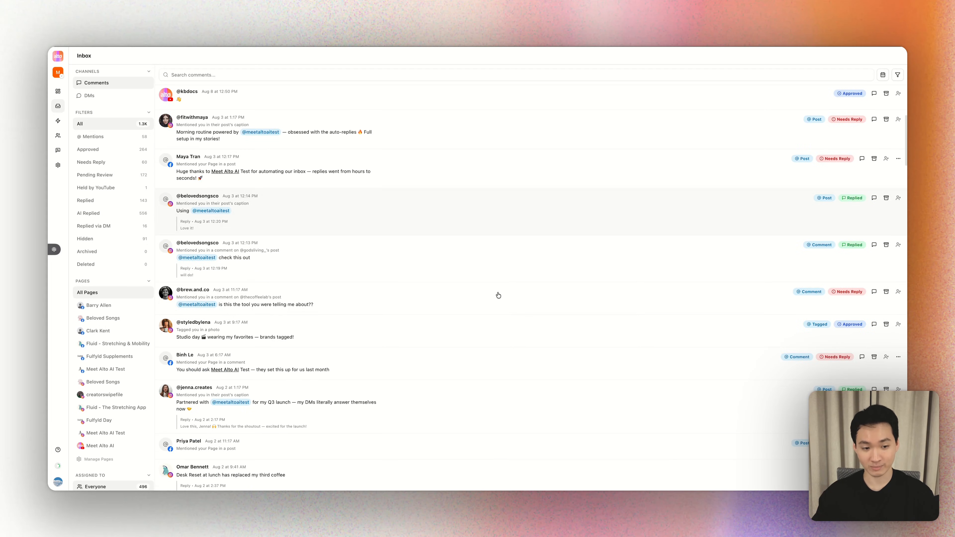
pyautogui.scroll(-1, 420, 303)
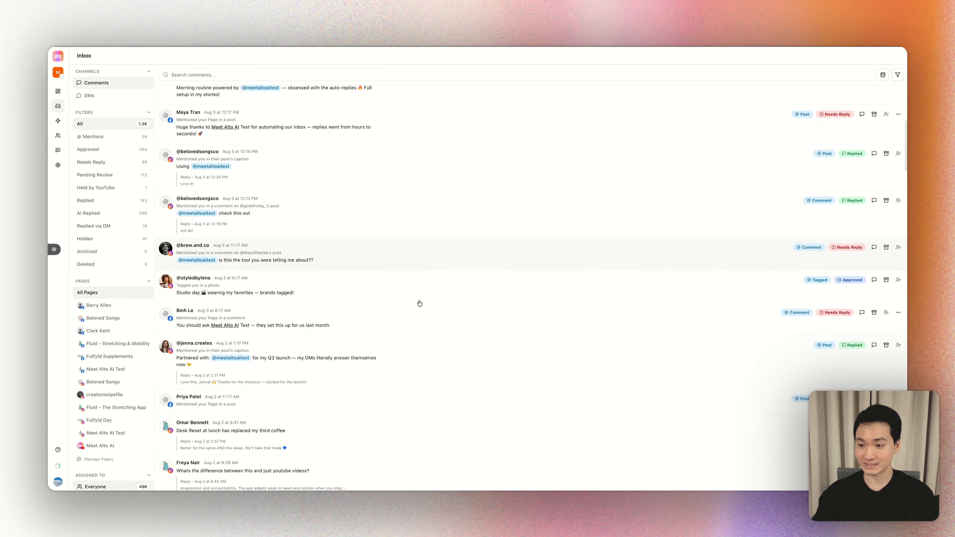
pyautogui.scroll(-2, 420, 303)
pyautogui.scroll(-2, 419, 303)
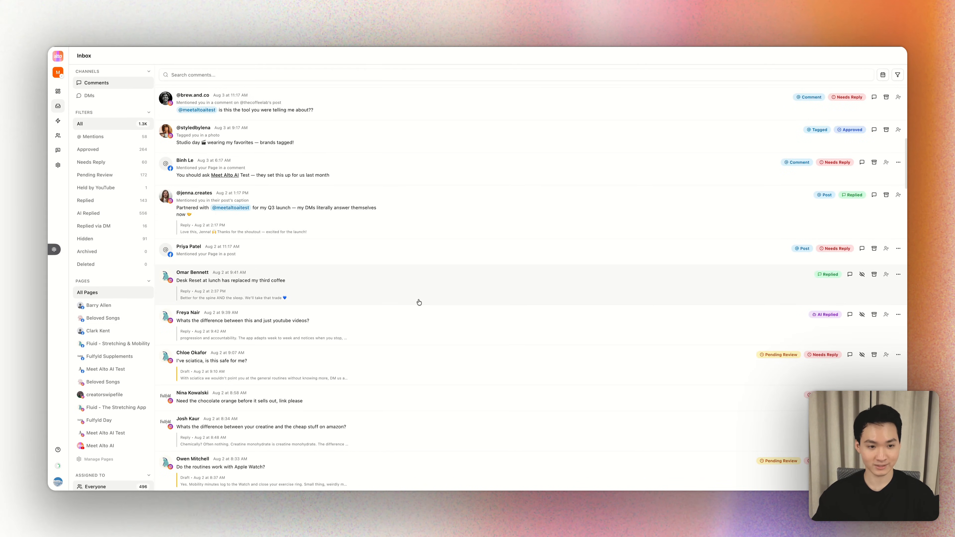
pyautogui.scroll(-2, 409, 292)
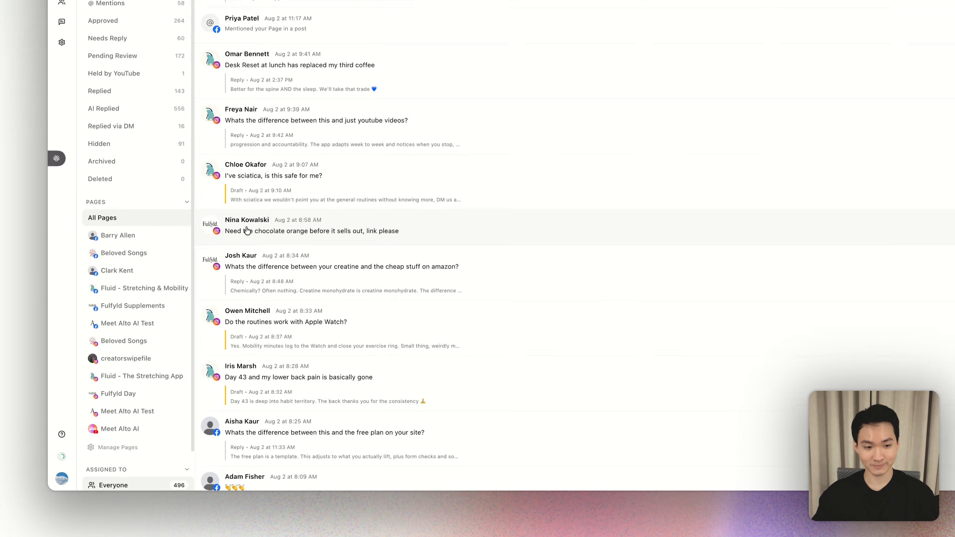
# - Inspect the thread of the comment asking for the chocolate orange link, including its reply field, and close it
pyautogui.click(192, 302)
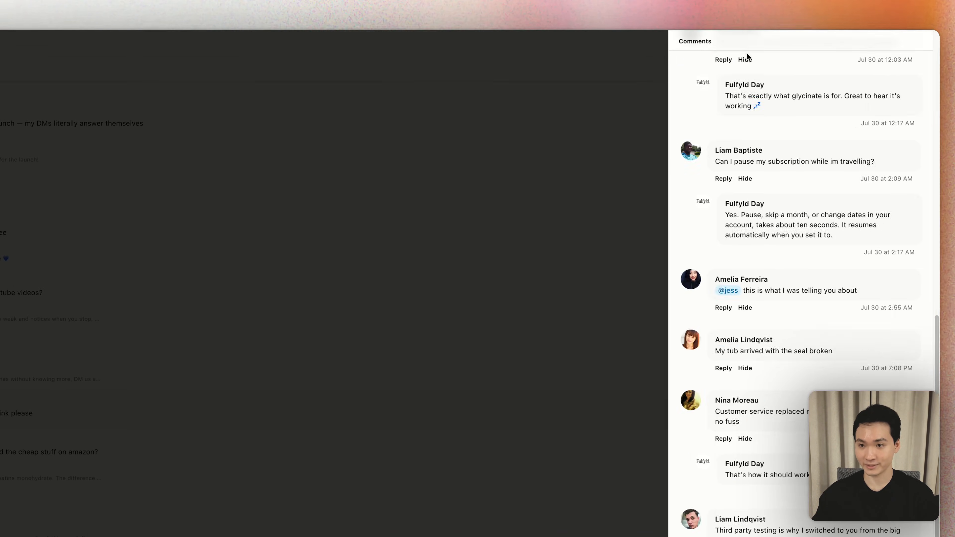
pyautogui.scroll(-5, 748, 226)
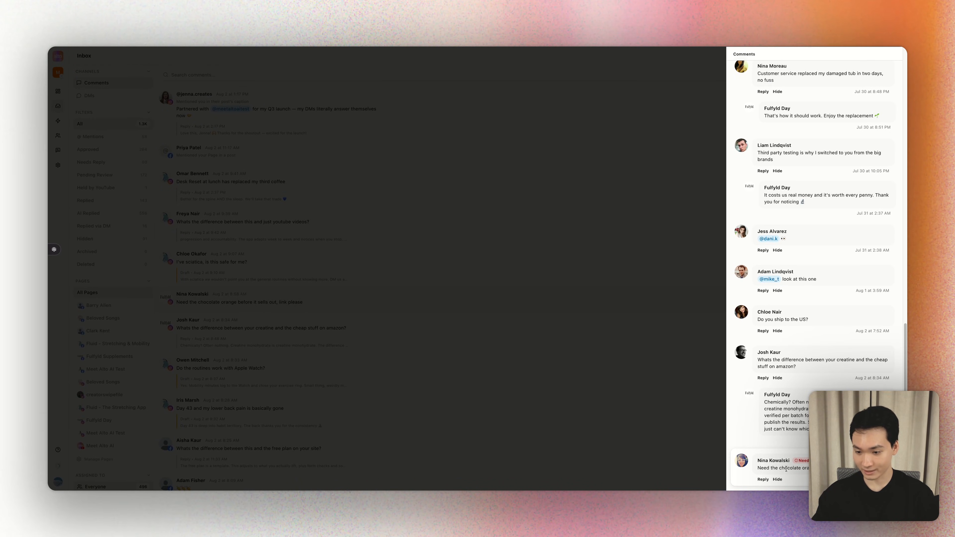
pyautogui.click(762, 480)
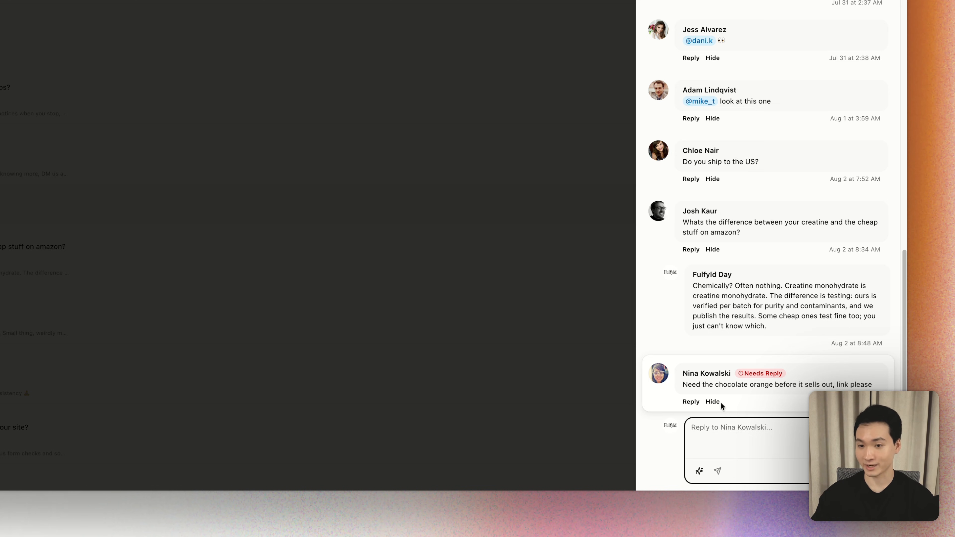
pyautogui.click(439, 208)
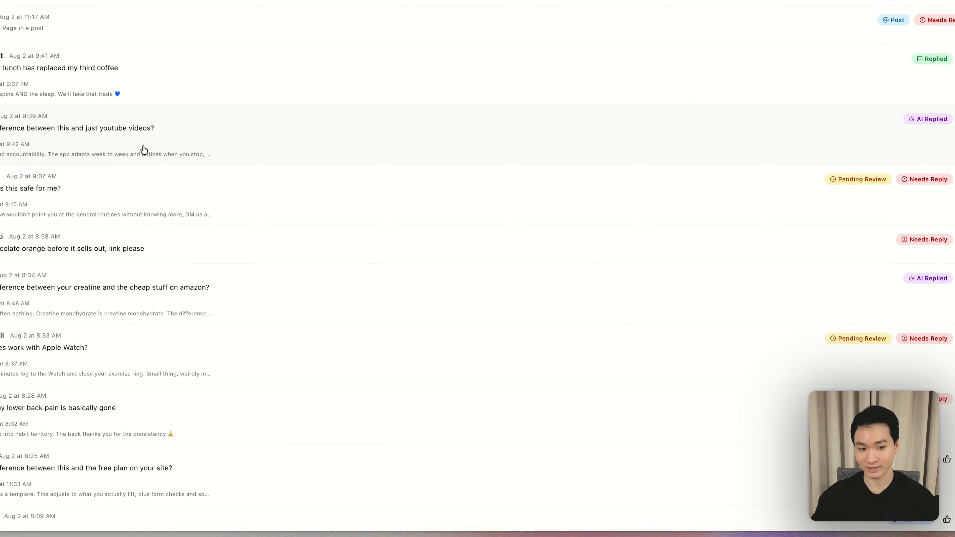
# - Switch the inbox to DMs and review the conversation list, the meetaltoai chat and its message composer options
pyautogui.scroll(12, 97, 194)
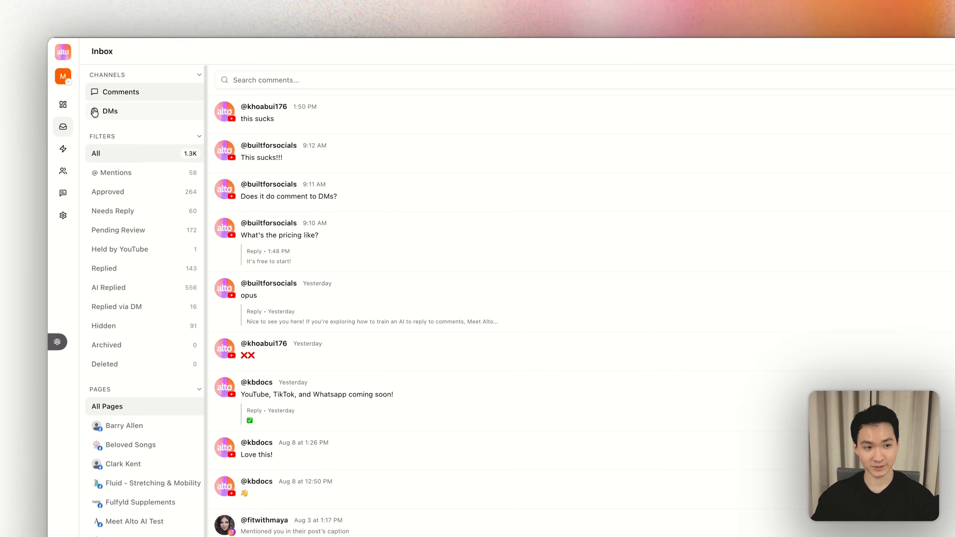
pyautogui.click(94, 111)
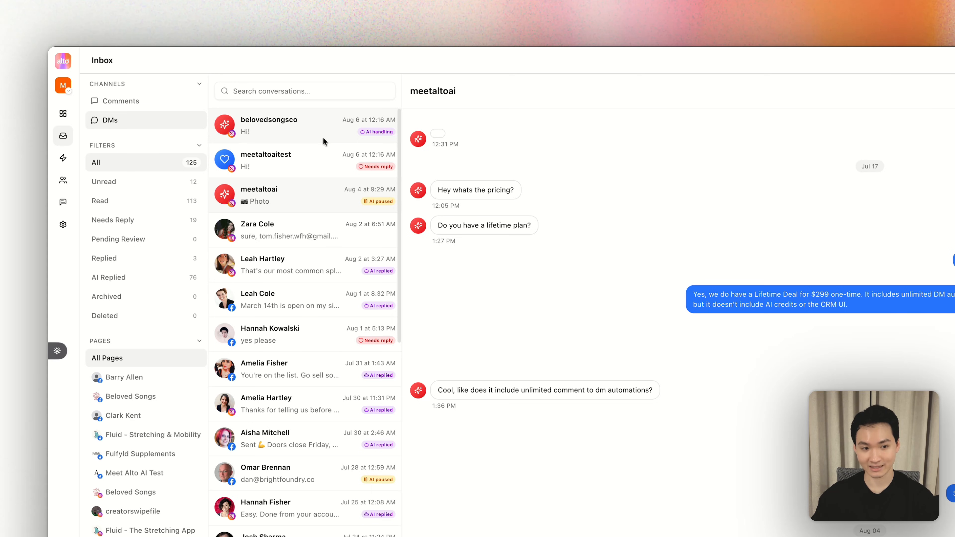
pyautogui.scroll(-10, 338, 191)
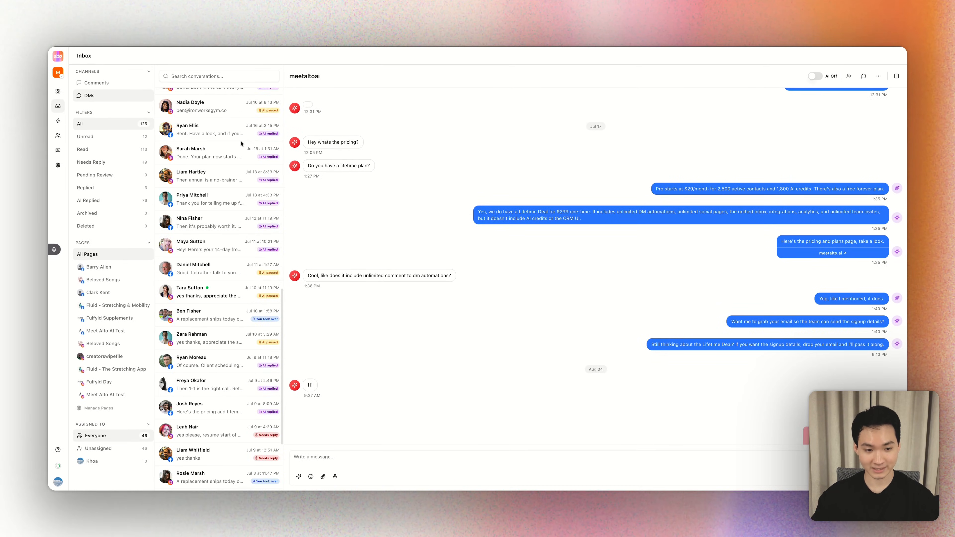
pyautogui.scroll(10, 241, 143)
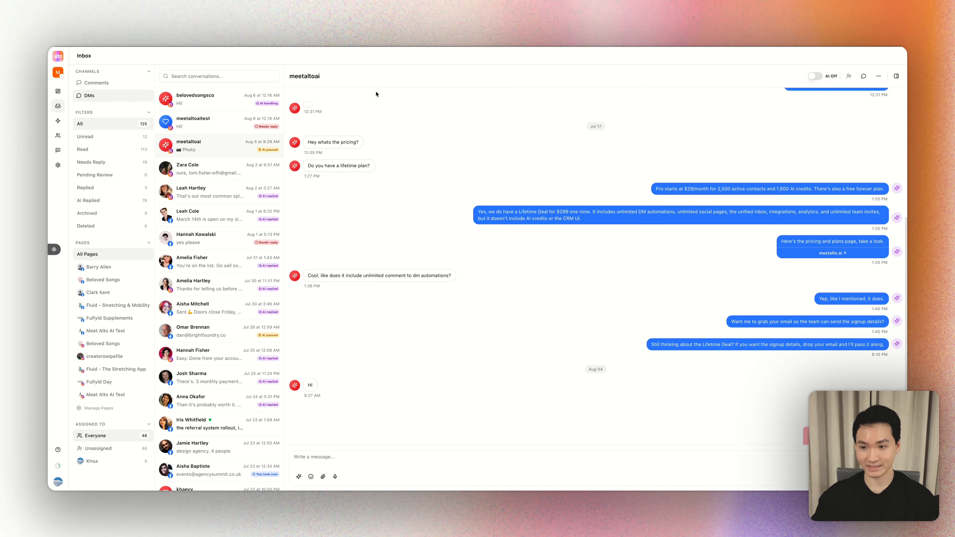
pyautogui.scroll(4, 403, 151)
pyautogui.scroll(-6, 394, 164)
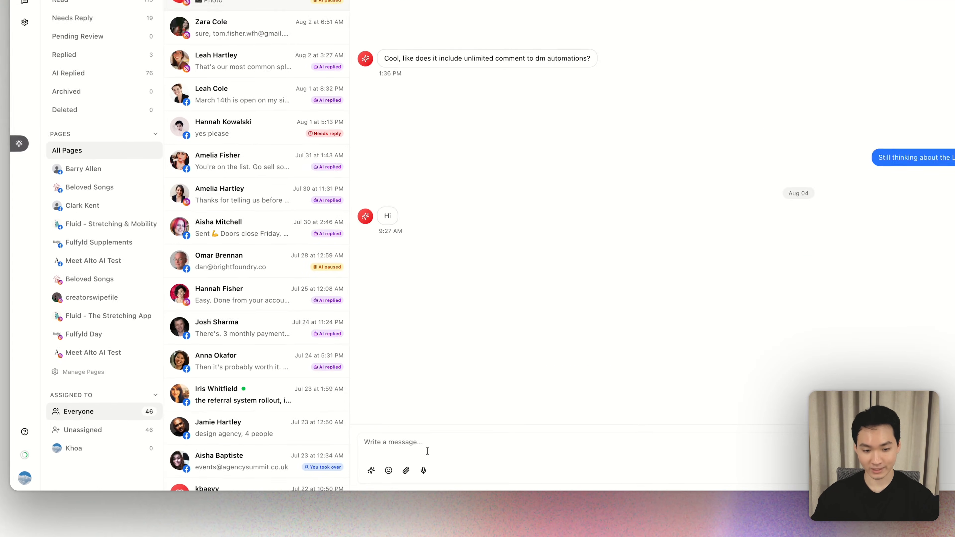
pyautogui.click(320, 466)
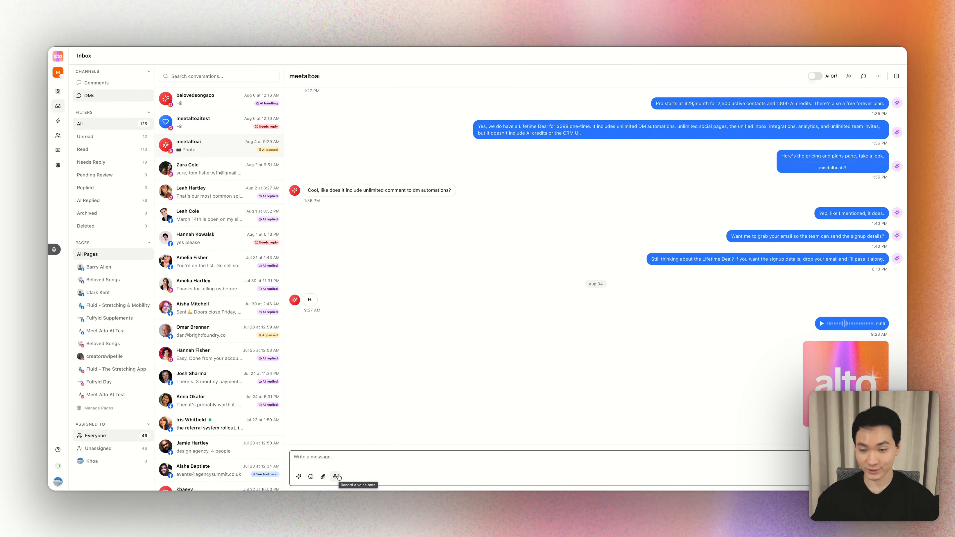
pyautogui.click(232, 220)
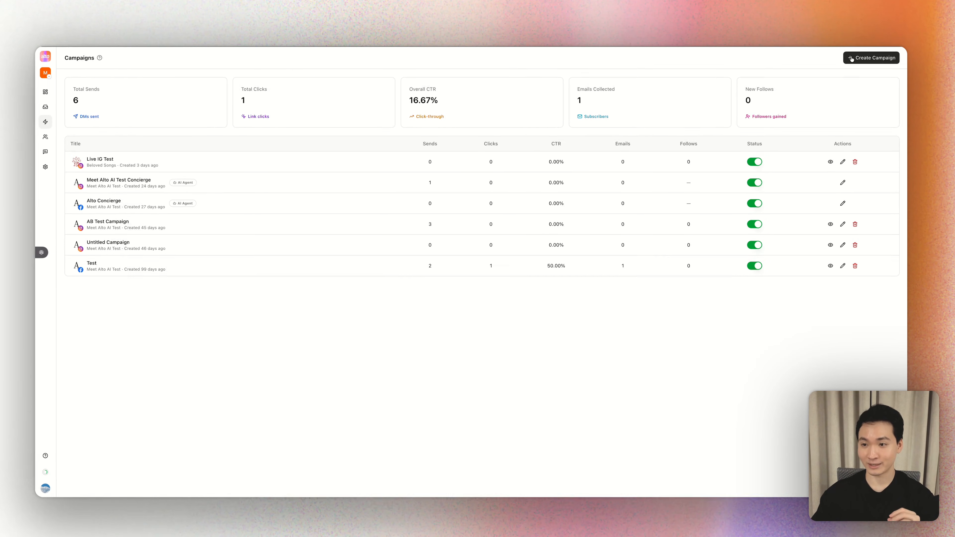
# - Create an Auto Comment to DM campaign targeting the first Apr 2 post of the Facebook page Fluid - Stretching & Mobility
pyautogui.click(826, 63)
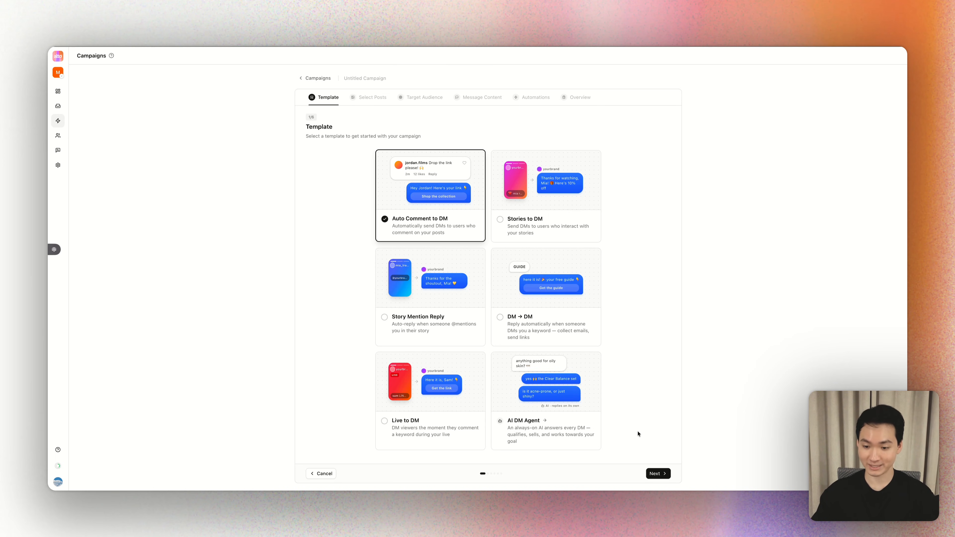
pyautogui.click(662, 473)
pyautogui.click(481, 169)
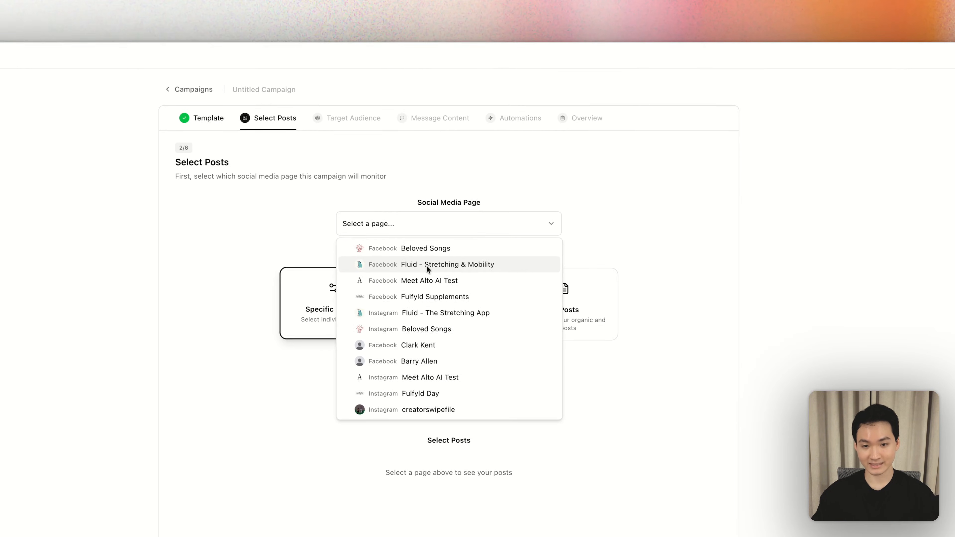
pyautogui.click(426, 267)
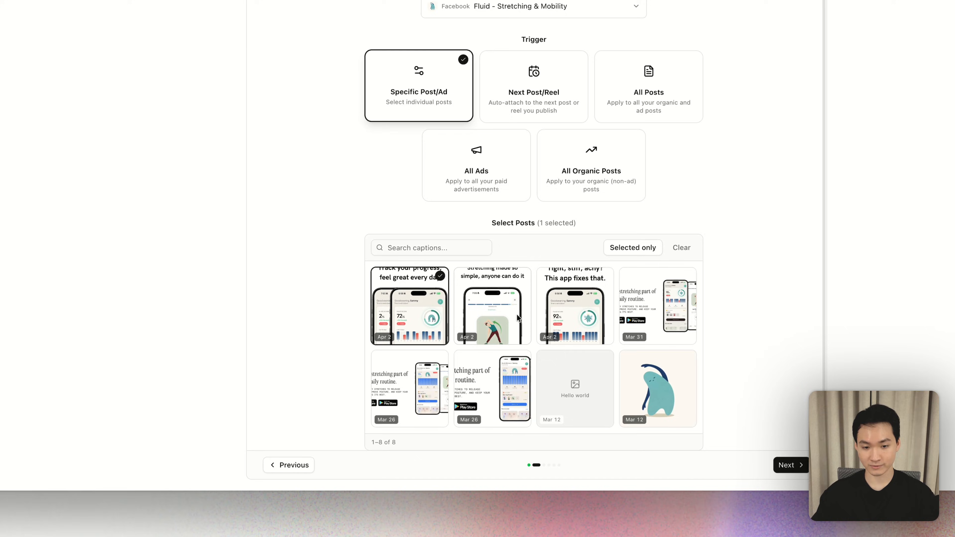
pyautogui.click(789, 465)
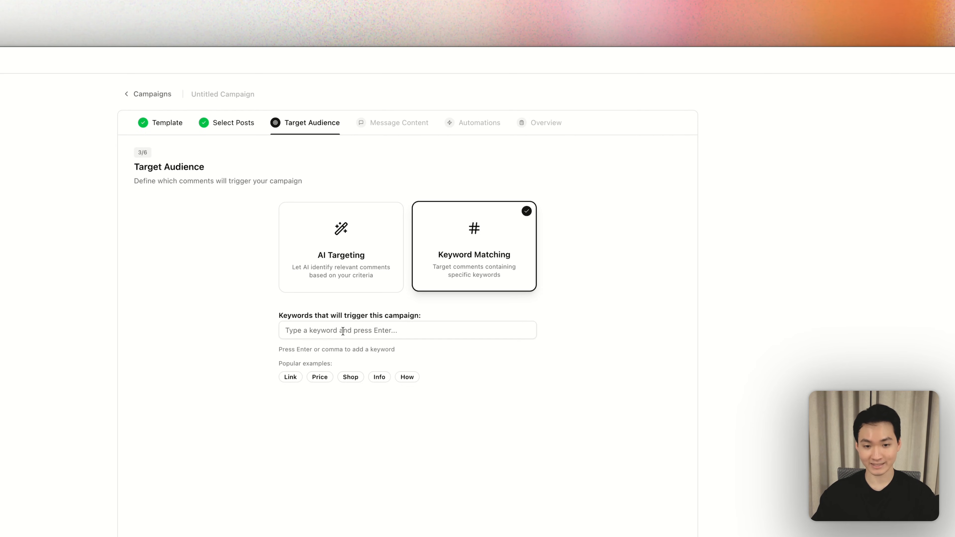
# - Add Link as the campaign's trigger keyword under Keyword Matching and continue to the message content
pyautogui.click(290, 377)
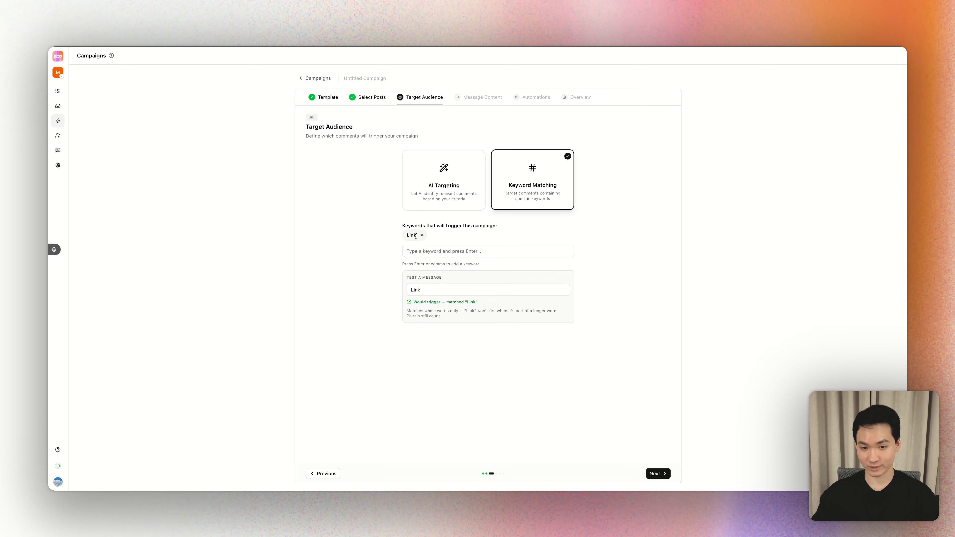
pyautogui.click(653, 474)
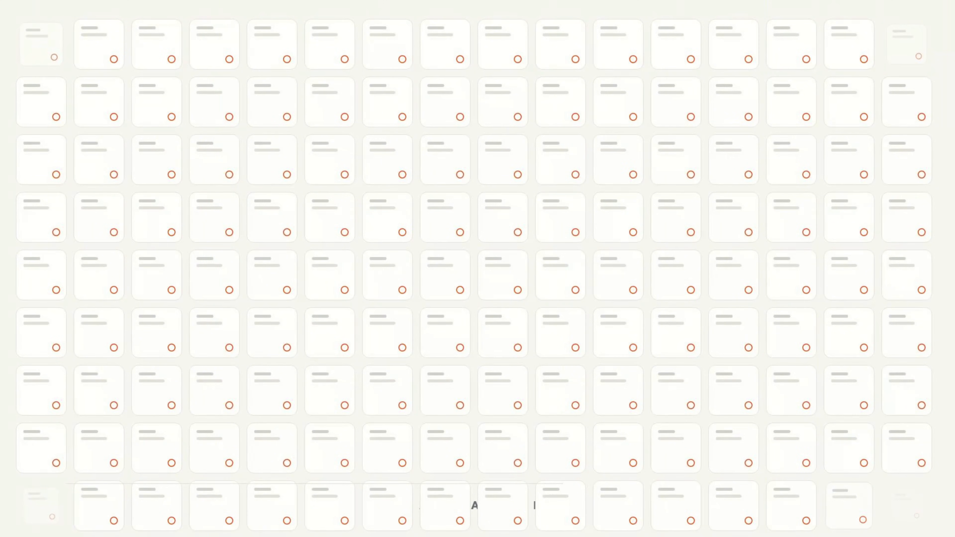
# - Replace the opening direct message with "Thanks for your comment! Just click the button below and I'll send you the ebook! :D"
pyautogui.moveTo(452, 208); pyautogui.dragTo(552, 208)
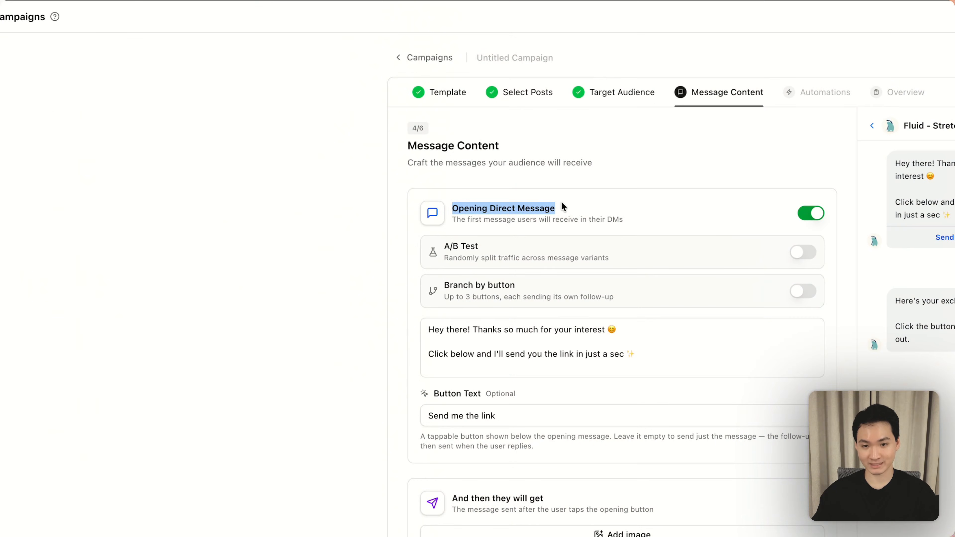
pyautogui.click(595, 203)
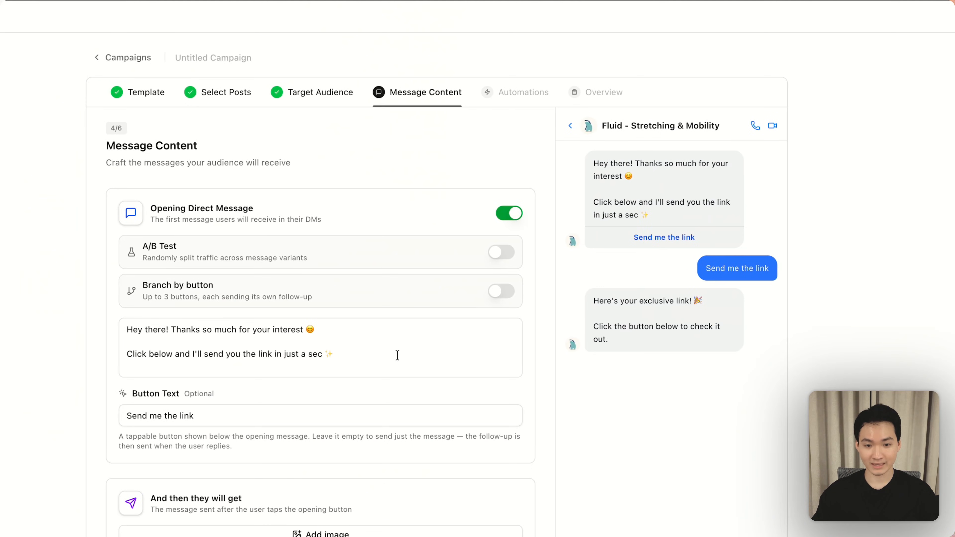
pyautogui.click(592, 360)
pyautogui.moveTo(347, 360); pyautogui.dragTo(125, 332)
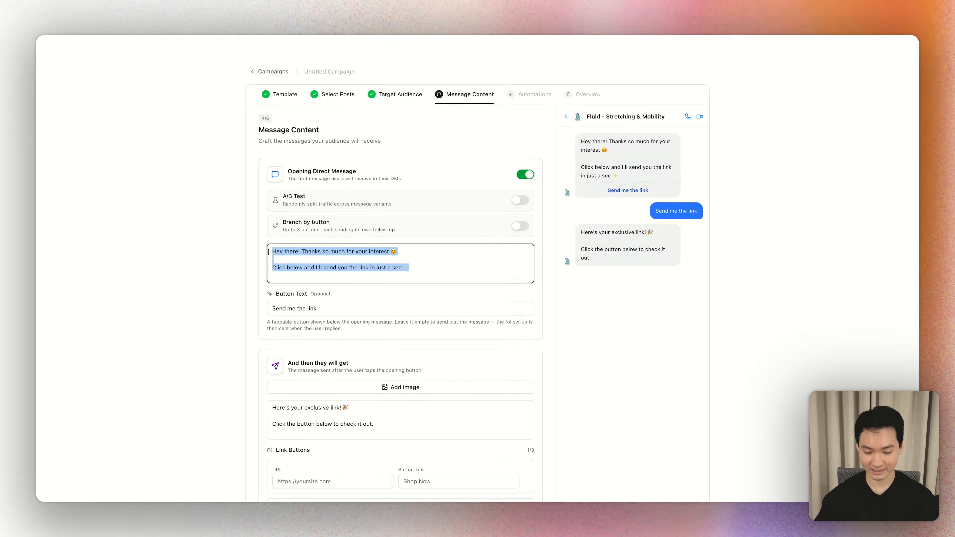
pyautogui.write('Thanks for you')
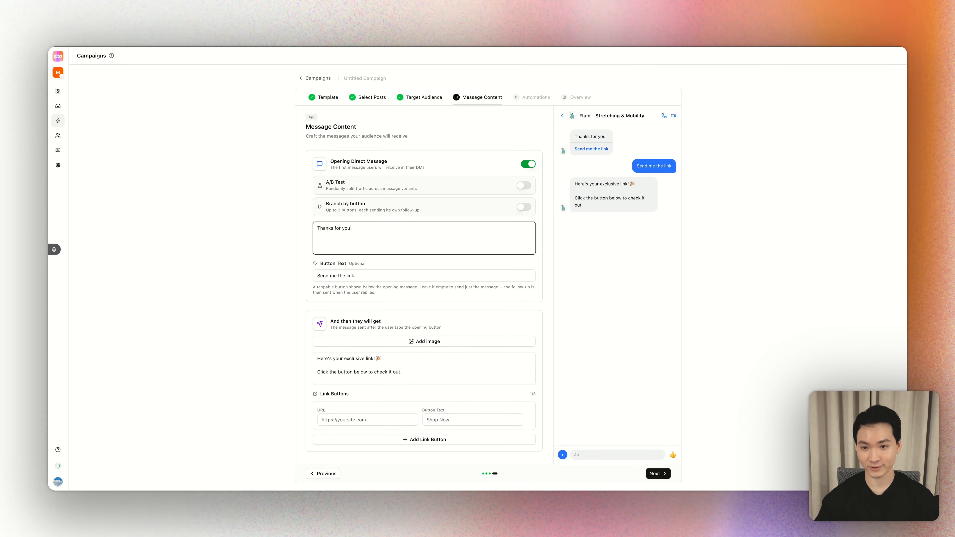
pyautogui.write('r comment! Just cli')
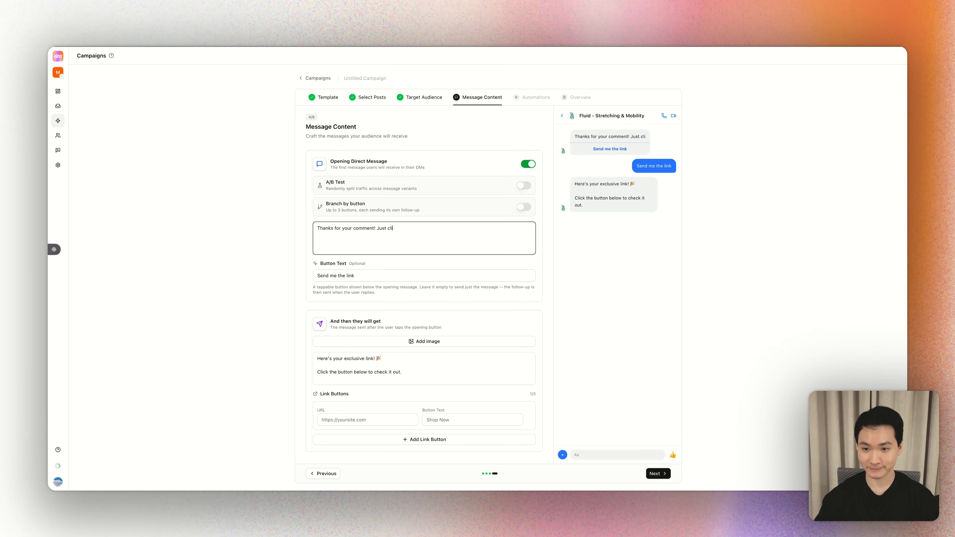
pyautogui.write("ck the button below and I'll send you the ")
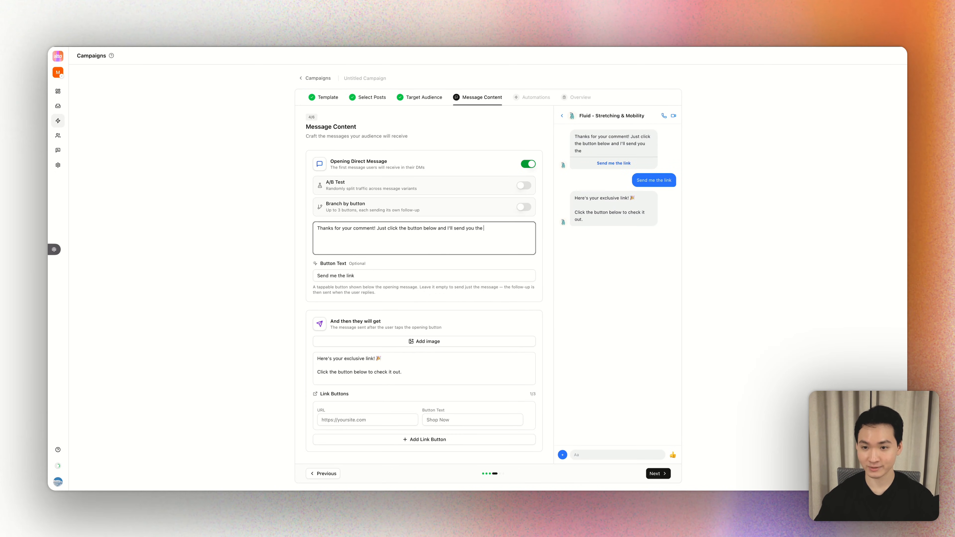
pyautogui.write('ebook! :D')
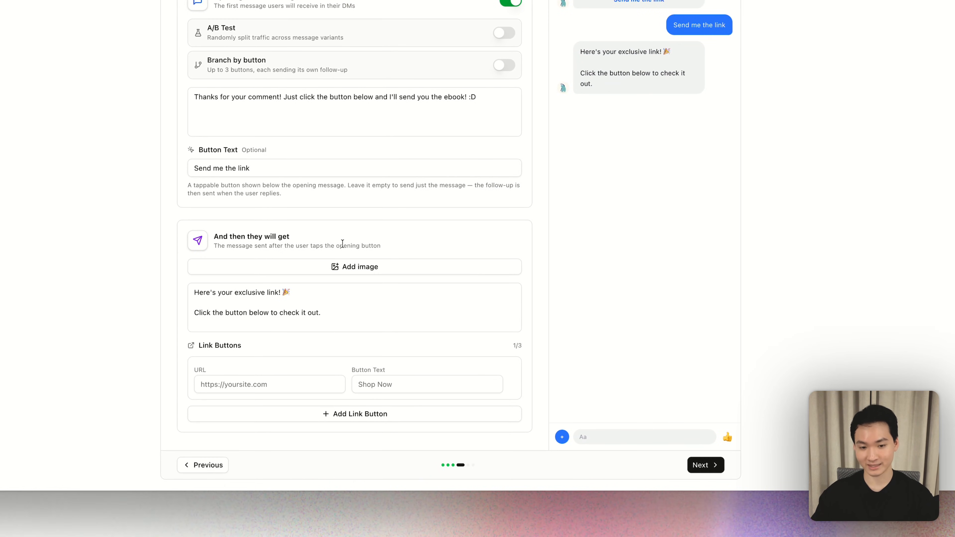
pyautogui.moveTo(339, 326); pyautogui.dragTo(327, 310)
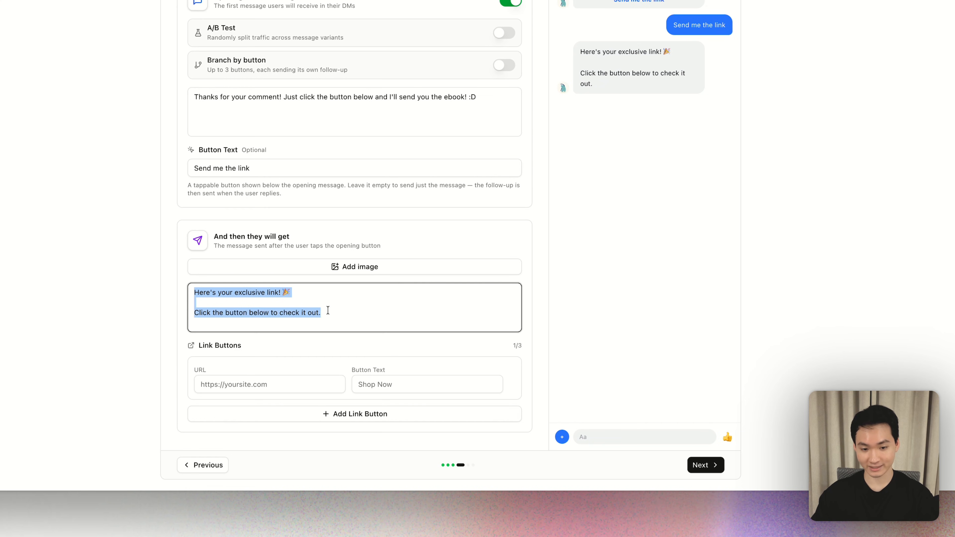
pyautogui.click(281, 383)
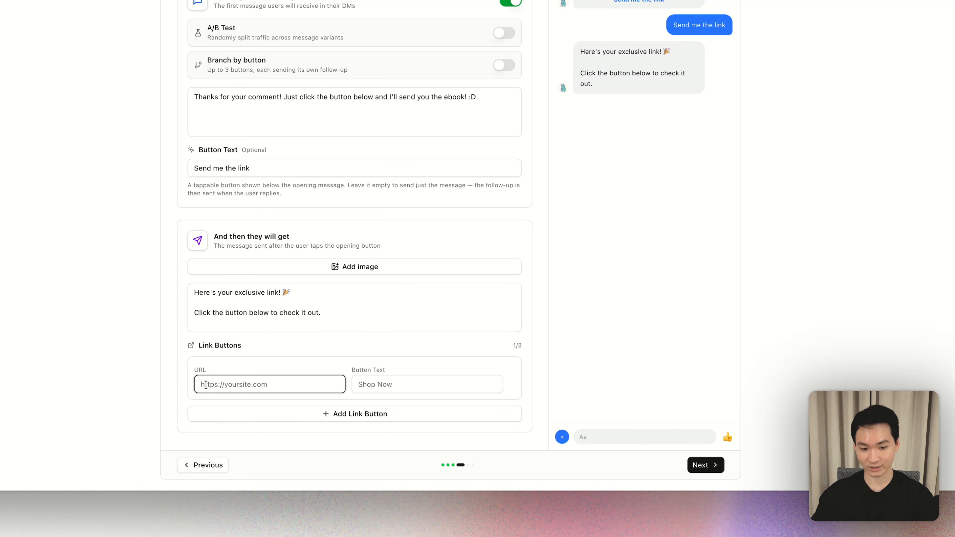
pyautogui.click(374, 382)
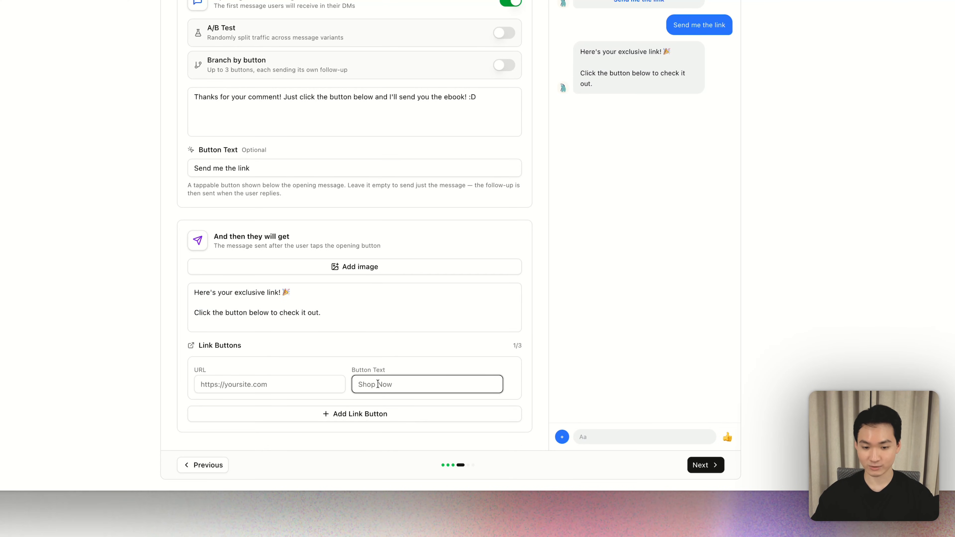
pyautogui.click(253, 384)
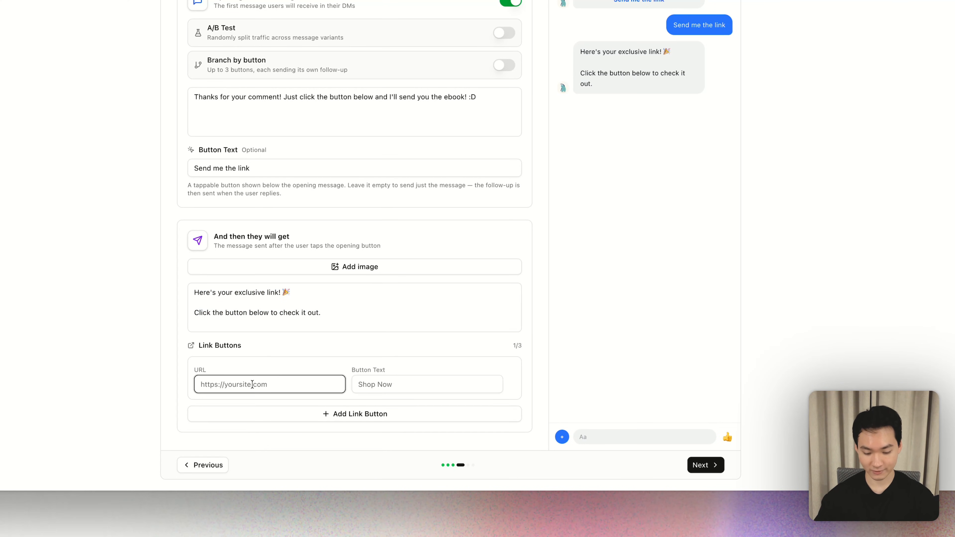
pyautogui.write('https://meetalto')
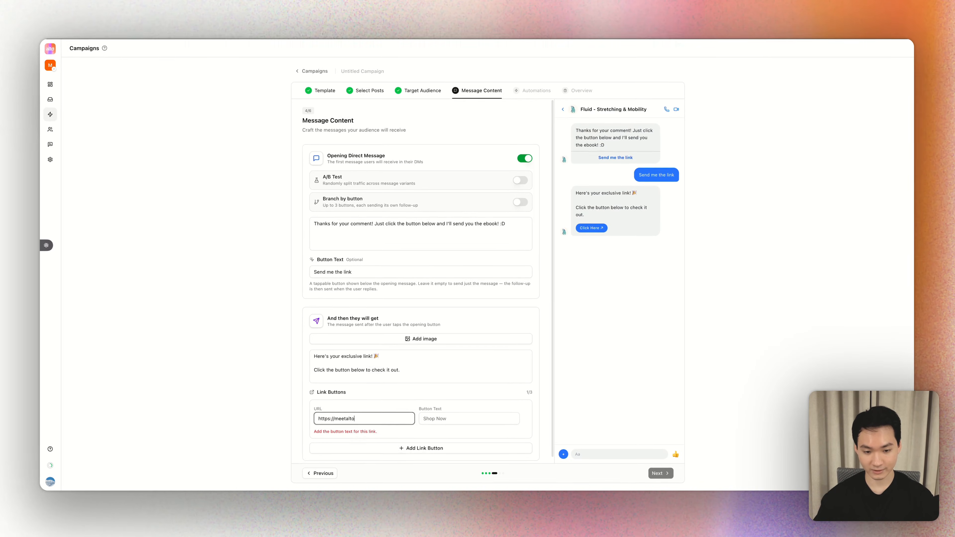
pyautogui.write('.ai')
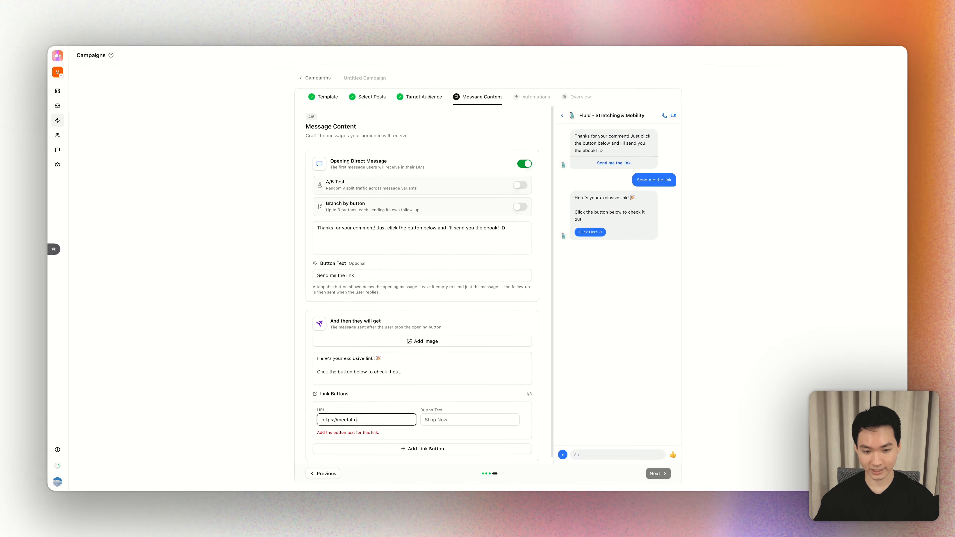
pyautogui.press('Tab')
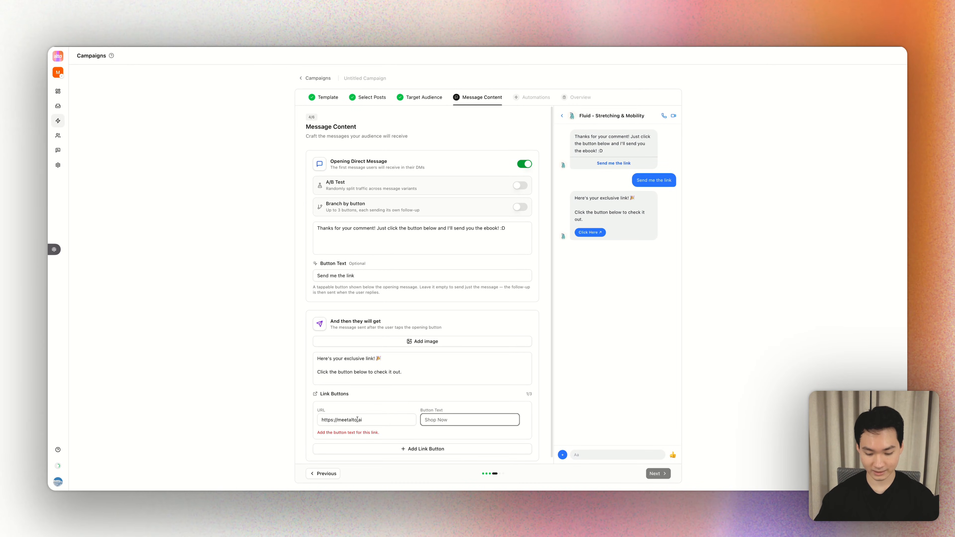
pyautogui.write('Download eb')
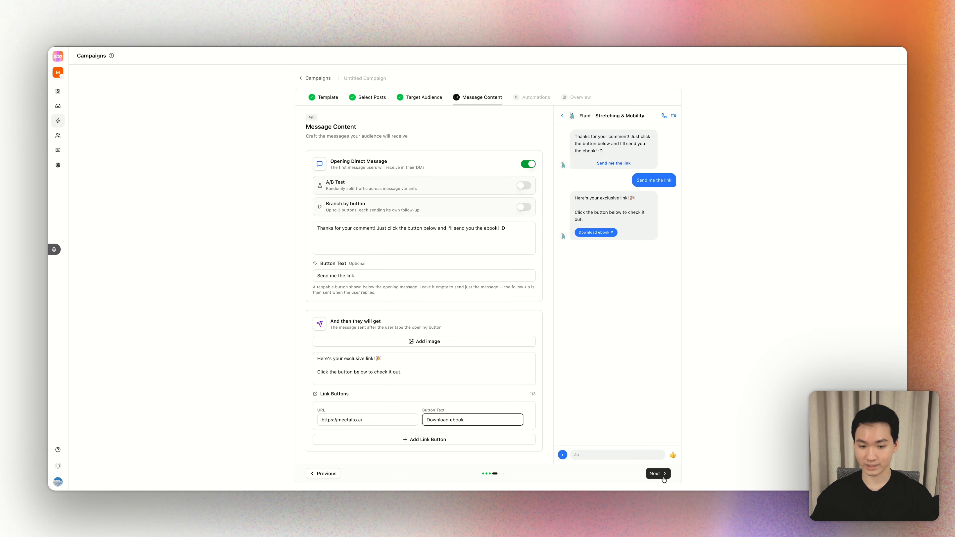
pyautogui.click(662, 475)
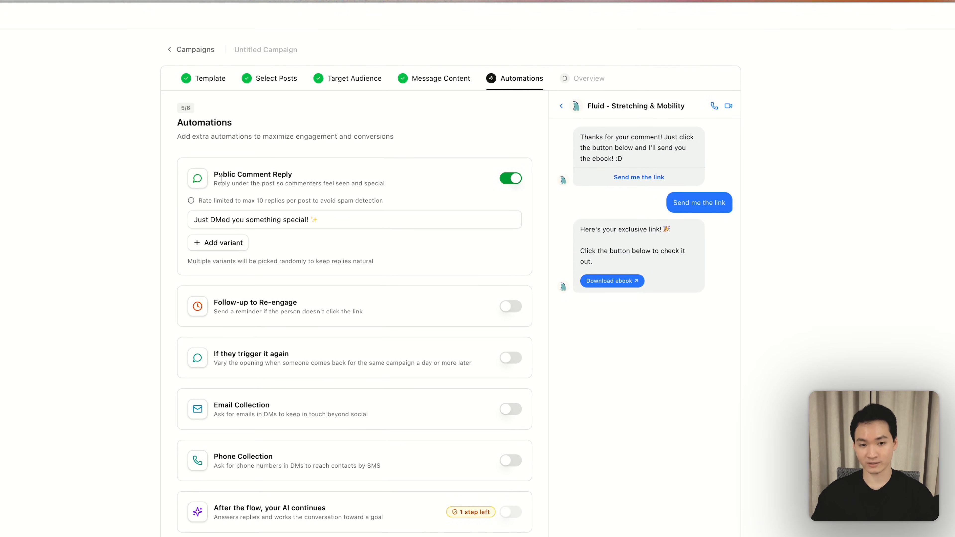
# - Add four blank reply variants to the Public Comment Reply automation
pyautogui.moveTo(214, 175); pyautogui.dragTo(293, 175)
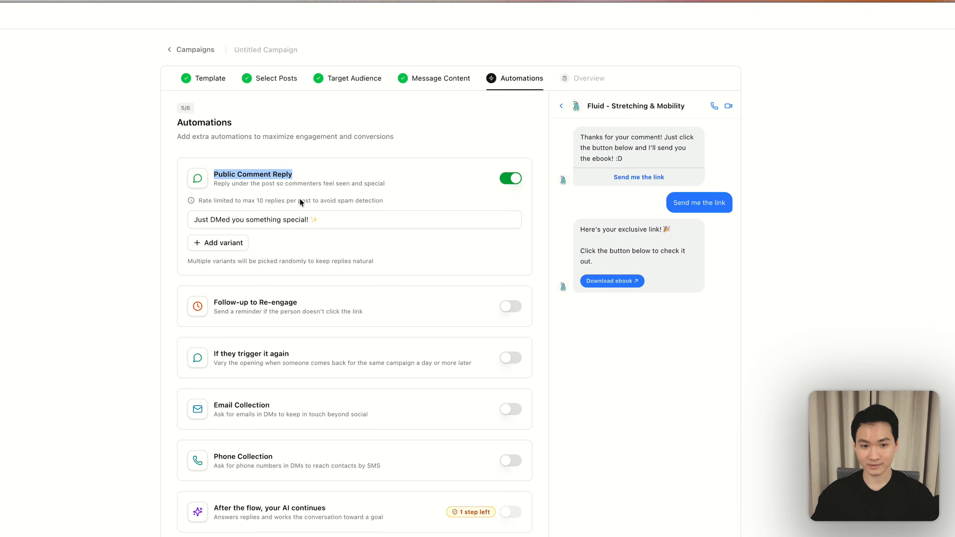
pyautogui.click(304, 242)
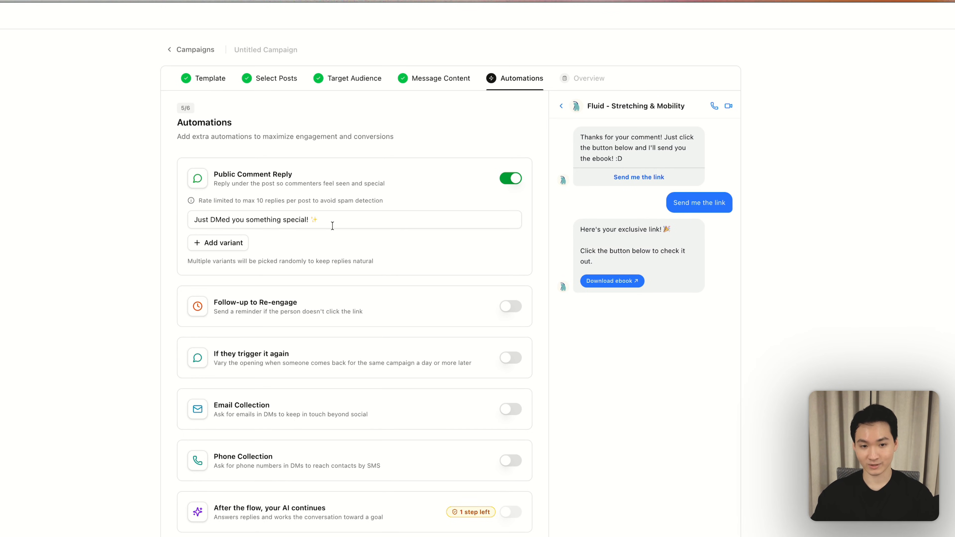
pyautogui.click(225, 242)
pyautogui.click(230, 265)
pyautogui.click(241, 287)
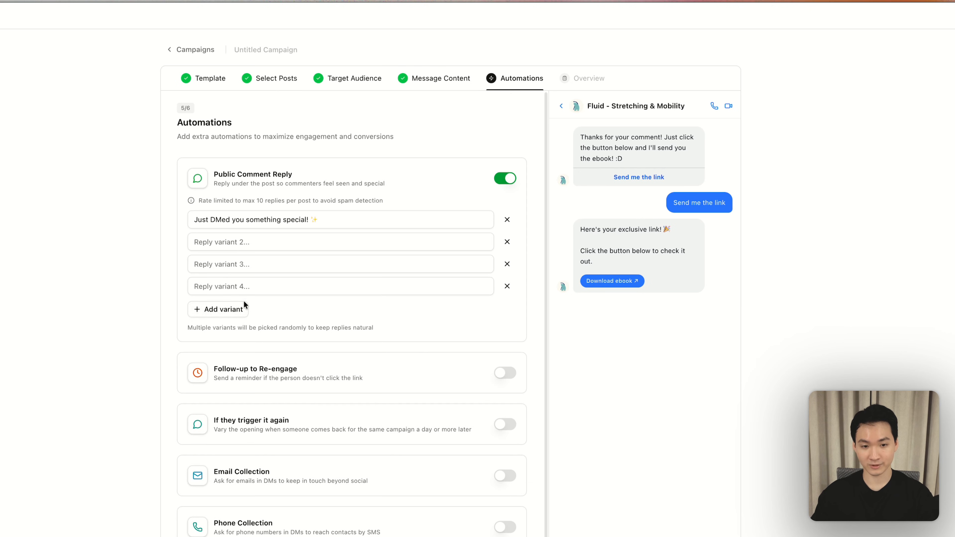
pyautogui.click(244, 305)
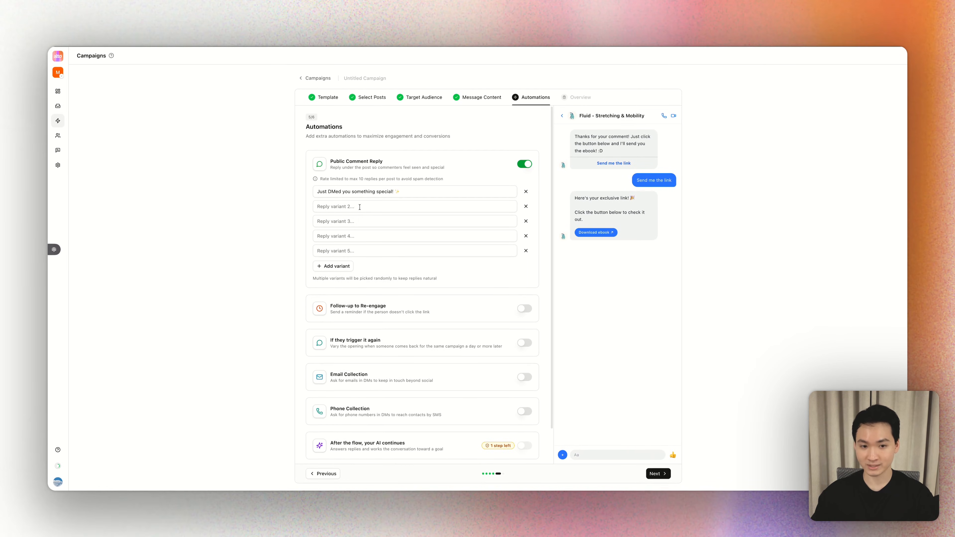
# - Remove the prefilled public comment reply and the surplus variants, keeping only one blank reply variant
pyautogui.click(526, 191)
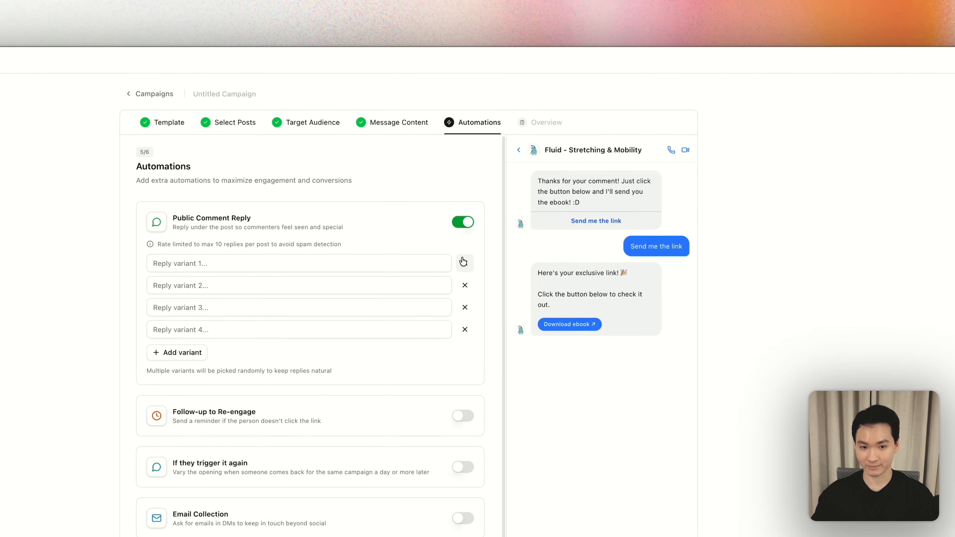
pyautogui.click(526, 190)
pyautogui.click(526, 191)
pyautogui.click(526, 191)
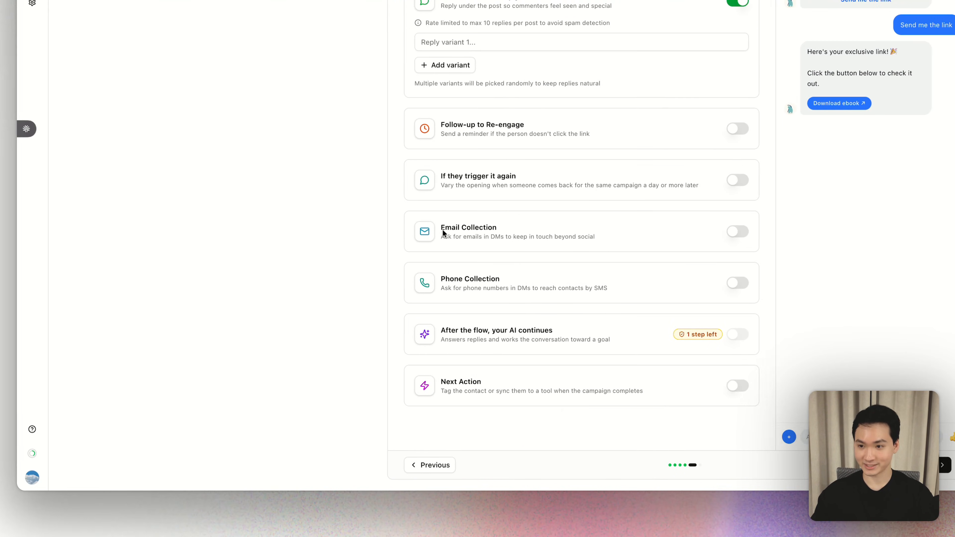
# - Turn on the Email Collection automation and check its email request and the ebook link message in the conversation preview
pyautogui.click(738, 231)
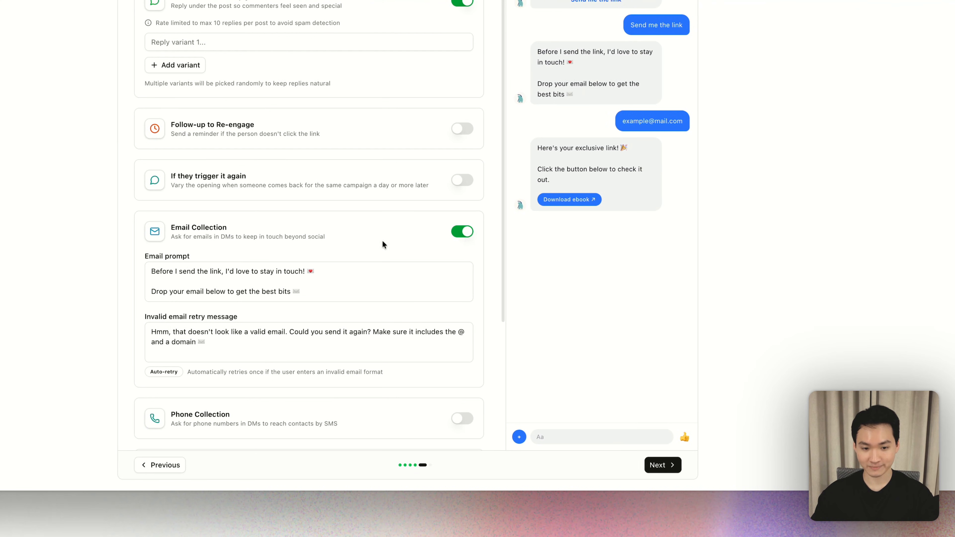
pyautogui.scroll(-2, 383, 241)
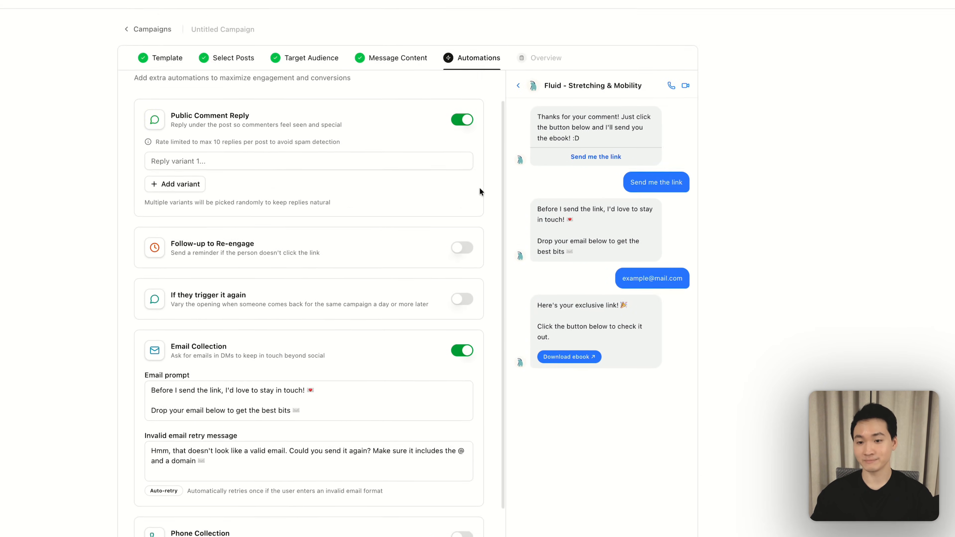
pyautogui.moveTo(543, 357); pyautogui.dragTo(589, 358)
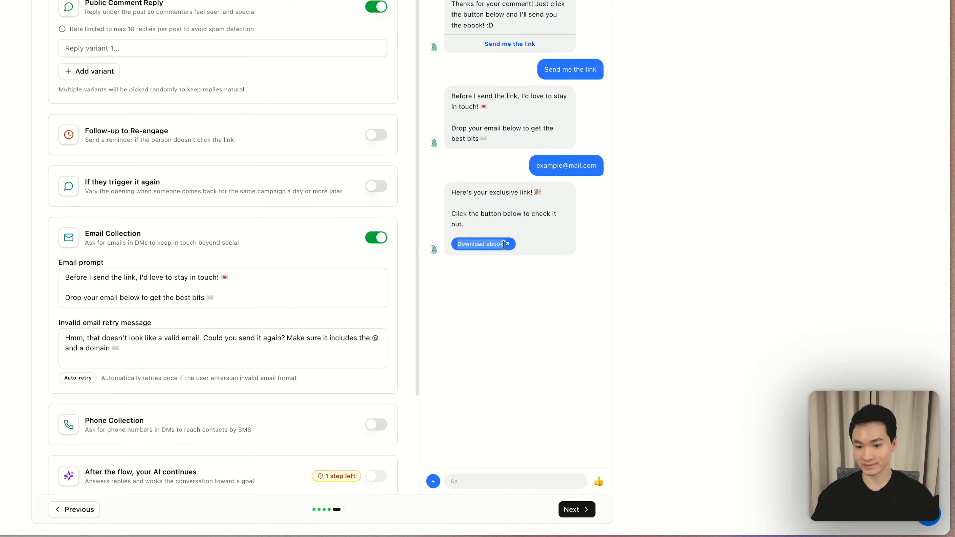
pyautogui.moveTo(451, 96); pyautogui.dragTo(492, 140)
pyautogui.click(534, 315)
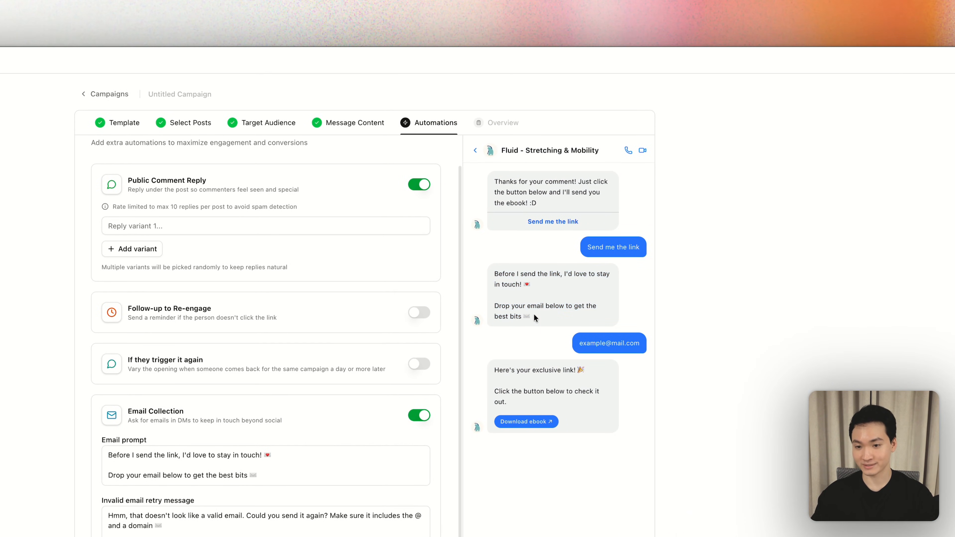
pyautogui.moveTo(574, 343); pyautogui.dragTo(641, 344)
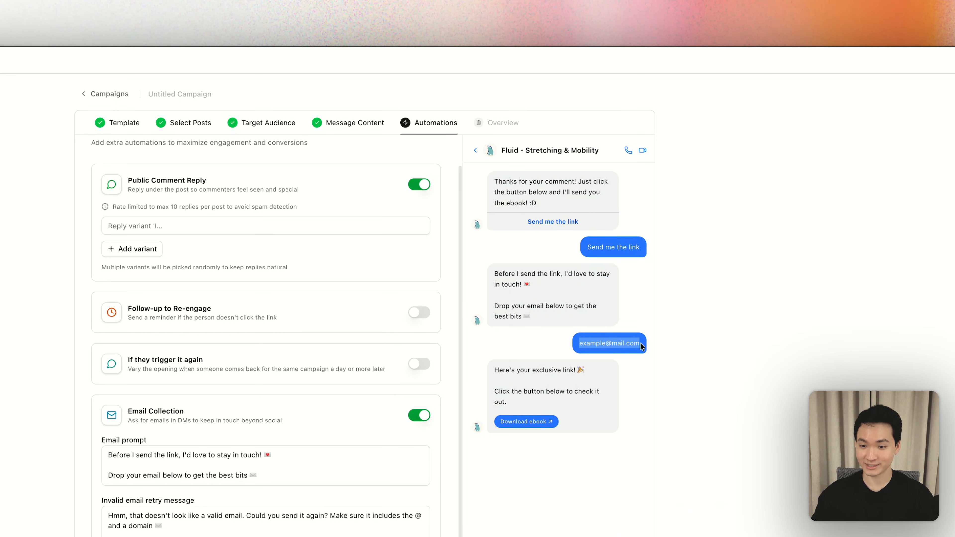
pyautogui.moveTo(493, 370); pyautogui.dragTo(522, 405)
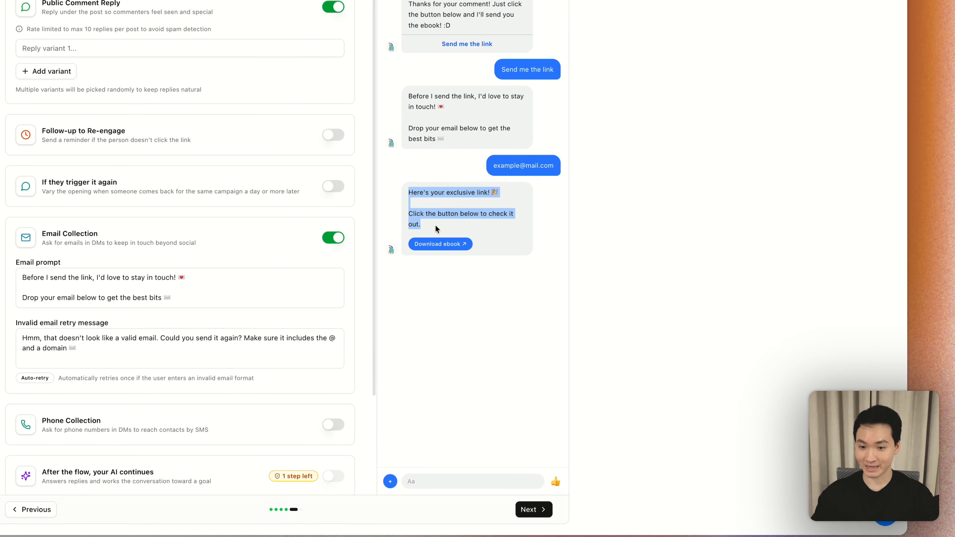
pyautogui.click(435, 224)
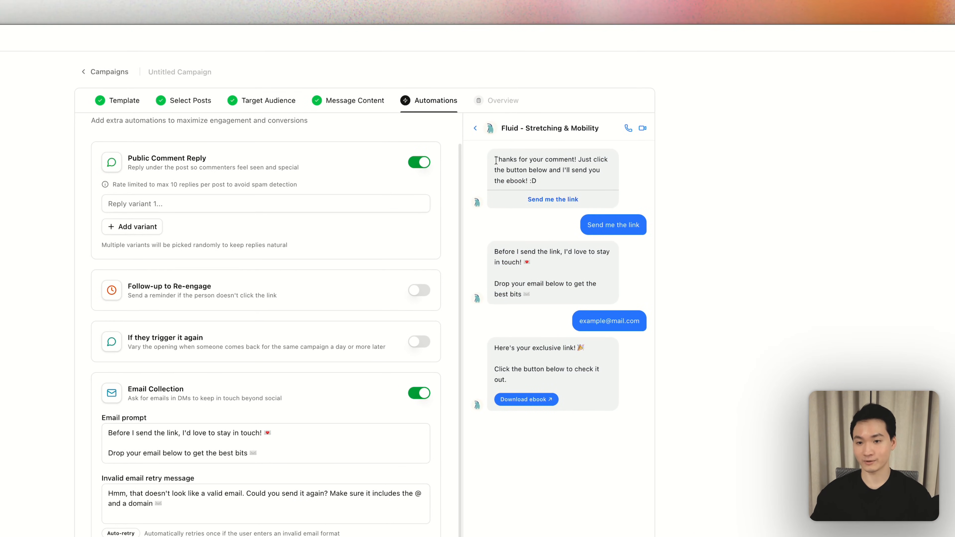
# - Review the previewed conversation from the opening message and button reply through to the email request
pyautogui.moveTo(500, 161); pyautogui.dragTo(572, 181)
pyautogui.click(584, 230)
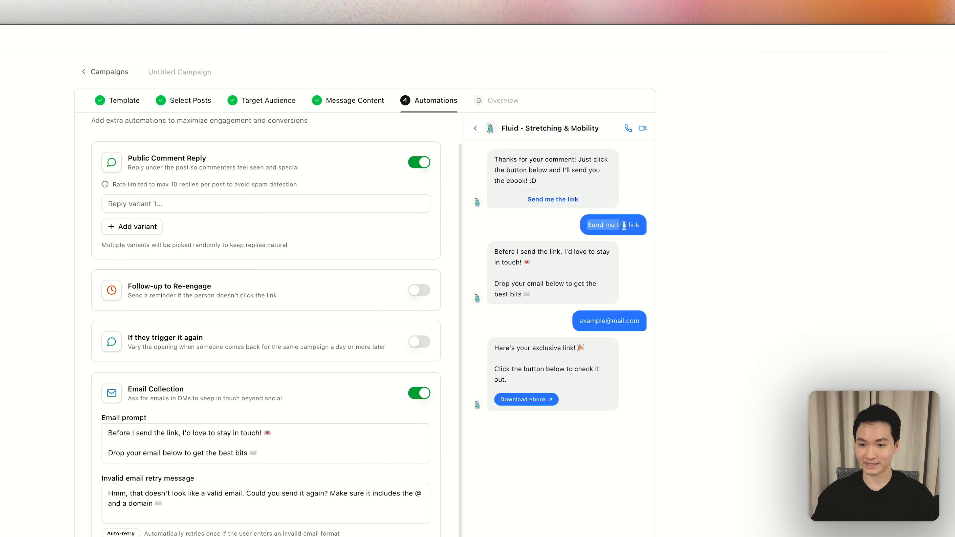
pyautogui.moveTo(493, 250); pyautogui.dragTo(549, 259)
pyautogui.moveTo(493, 284); pyautogui.dragTo(542, 289)
pyautogui.click(560, 293)
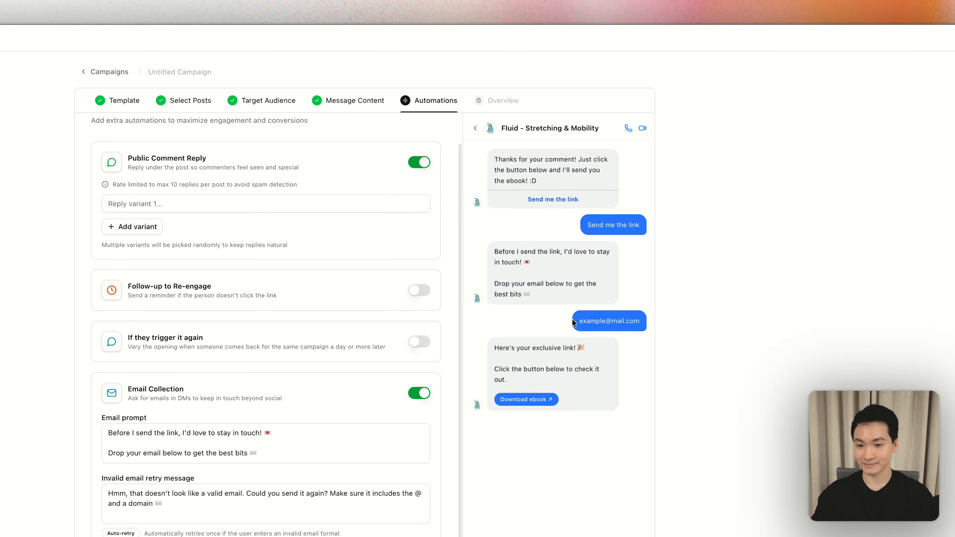
pyautogui.moveTo(471, 267); pyautogui.dragTo(541, 319)
pyautogui.click(541, 319)
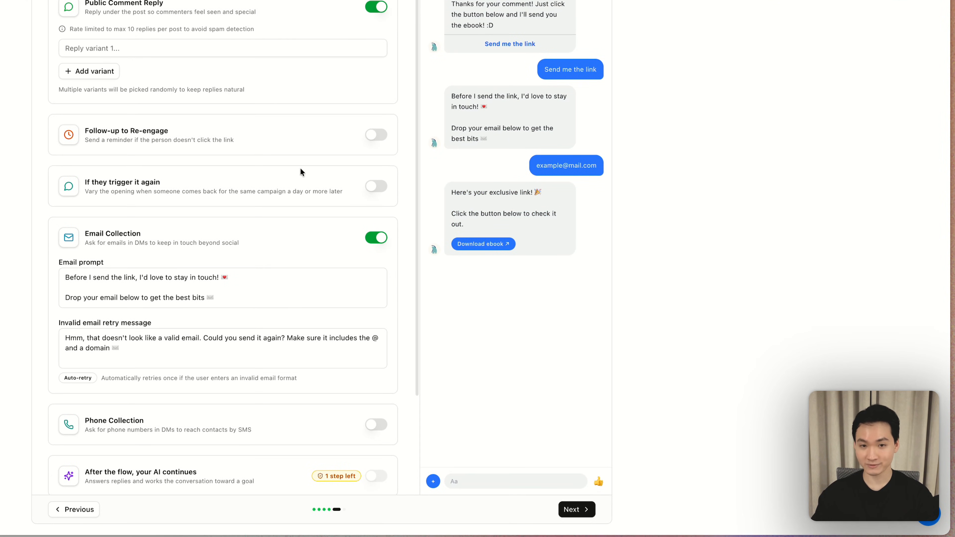
# - Open the Next Action options and view the actions available for contacts who finish the campaign
pyautogui.scroll(-5, 299, 167)
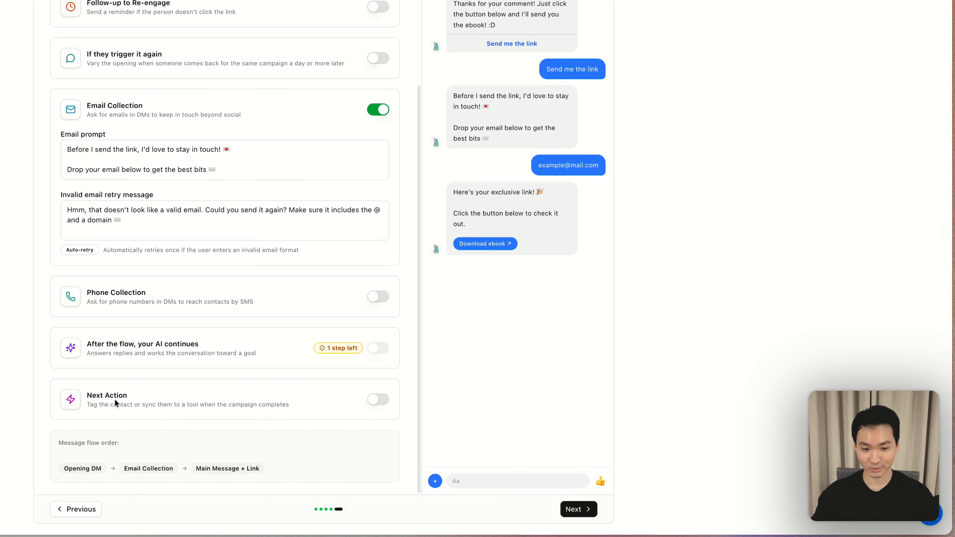
pyautogui.click(376, 399)
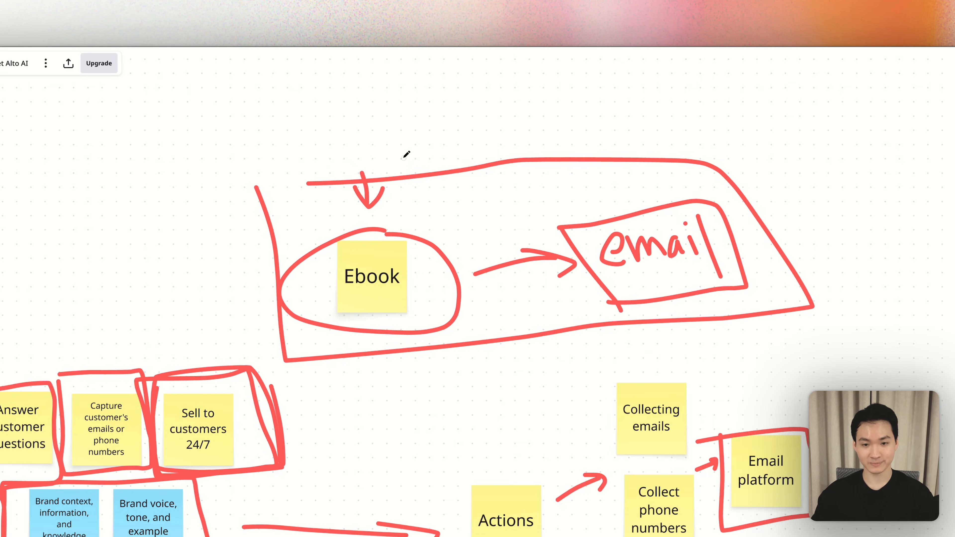
# - Switch to the Miro board and draw a long arrow pointing right from the outline around Ebook and email
pyautogui.scroll(5, 405, 154)
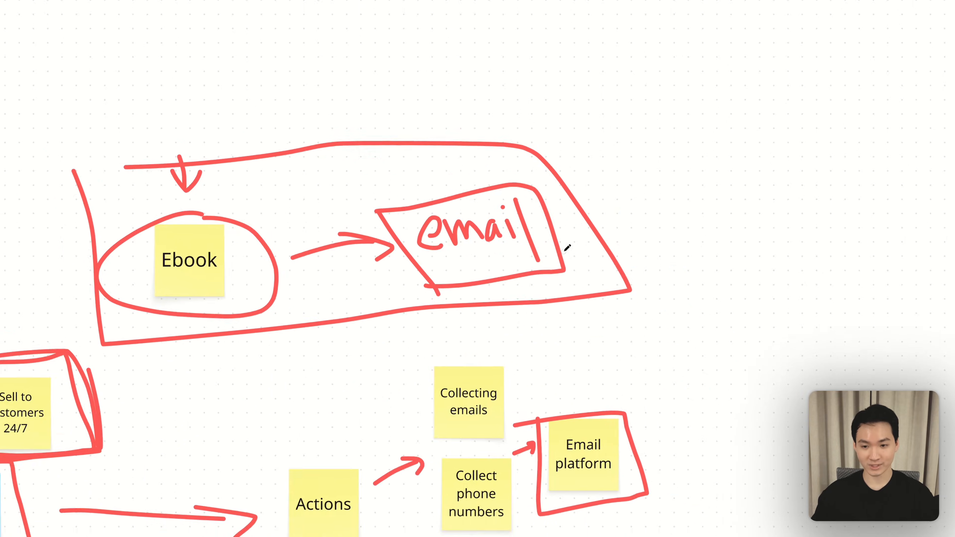
pyautogui.hscroll(3, 486, 208)
pyautogui.moveTo(242, 180); pyautogui.dragTo(404, 180)
pyautogui.moveTo(306, 160); pyautogui.dragTo(329, 228)
pyautogui.hscroll(4, 460, 181)
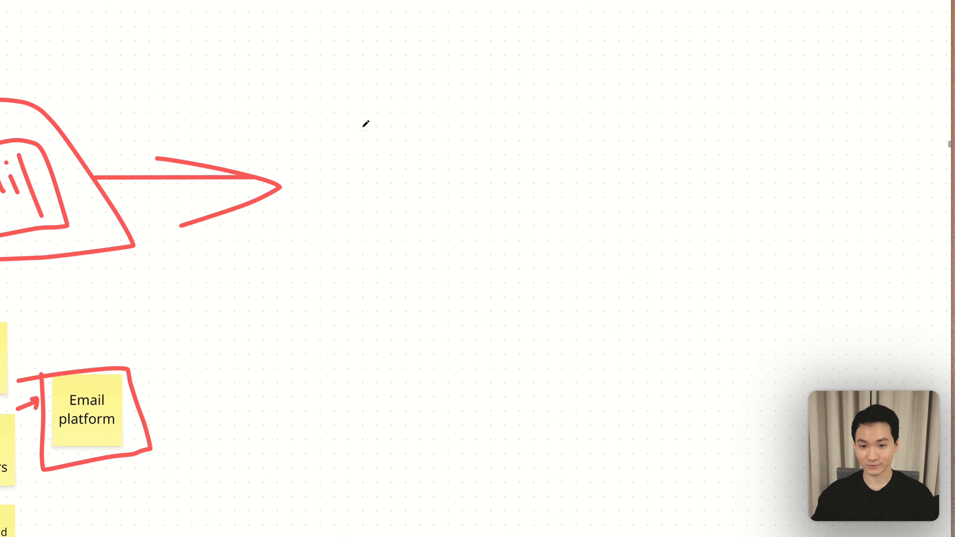
# - Handwrite "Kit" beyond the long arrow's tip and "Beehiiv" beside it with the pen
pyautogui.moveTo(364, 123); pyautogui.dragTo(366, 190)
pyautogui.moveTo(499, 276)
pyautogui.mouseDown()
pyautogui.moveTo(511, 310)
pyautogui.moveTo(523, 315)
pyautogui.mouseUp()
pyautogui.click(518, 269)
pyautogui.moveTo(533, 257); pyautogui.dragTo(539, 314)
pyautogui.moveTo(528, 295); pyautogui.dragTo(574, 285)
pyautogui.hscroll(4, 579, 302)
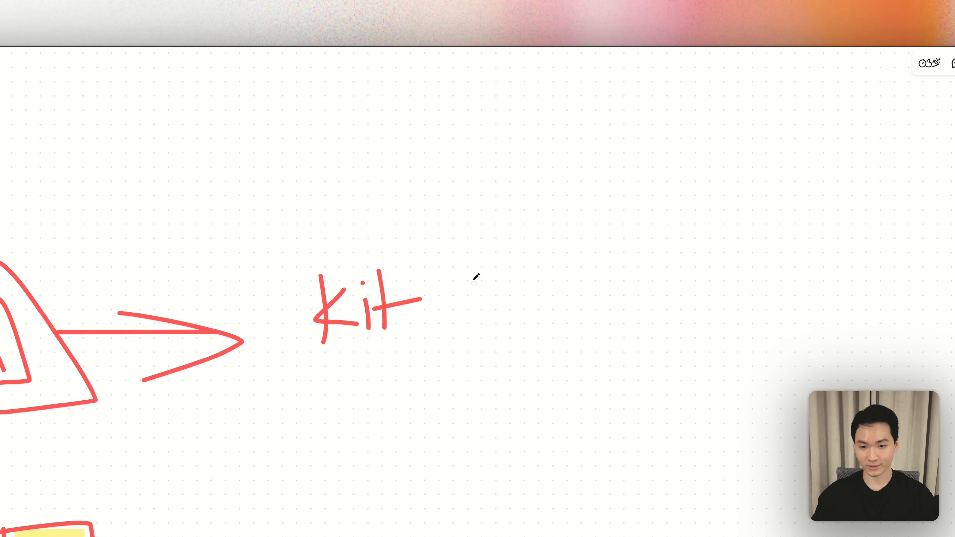
pyautogui.moveTo(461, 265); pyautogui.dragTo(468, 315)
pyautogui.moveTo(494, 302); pyautogui.dragTo(580, 312)
pyautogui.moveTo(585, 291); pyautogui.dragTo(597, 287)
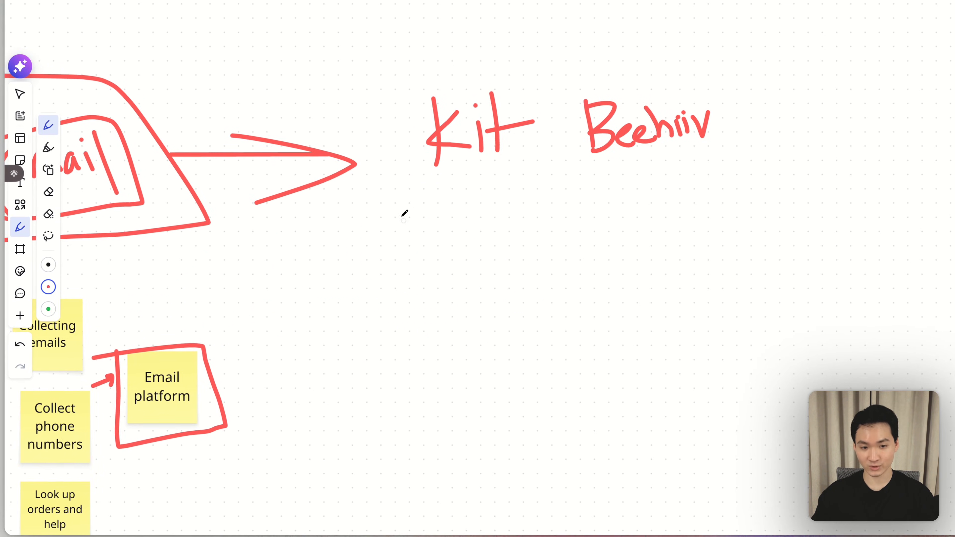
# - Draw one small arrow pointing up at Kit and another pointing up at Beehiiv
pyautogui.moveTo(256, 418); pyautogui.dragTo(274, 404)
pyautogui.moveTo(389, 225); pyautogui.dragTo(429, 201)
pyautogui.moveTo(396, 206)
pyautogui.mouseDown()
pyautogui.moveTo(431, 199)
pyautogui.moveTo(432, 214)
pyautogui.mouseUp()
pyautogui.moveTo(594, 200); pyautogui.dragTo(645, 170)
pyautogui.moveTo(618, 171); pyautogui.dragTo(646, 185)
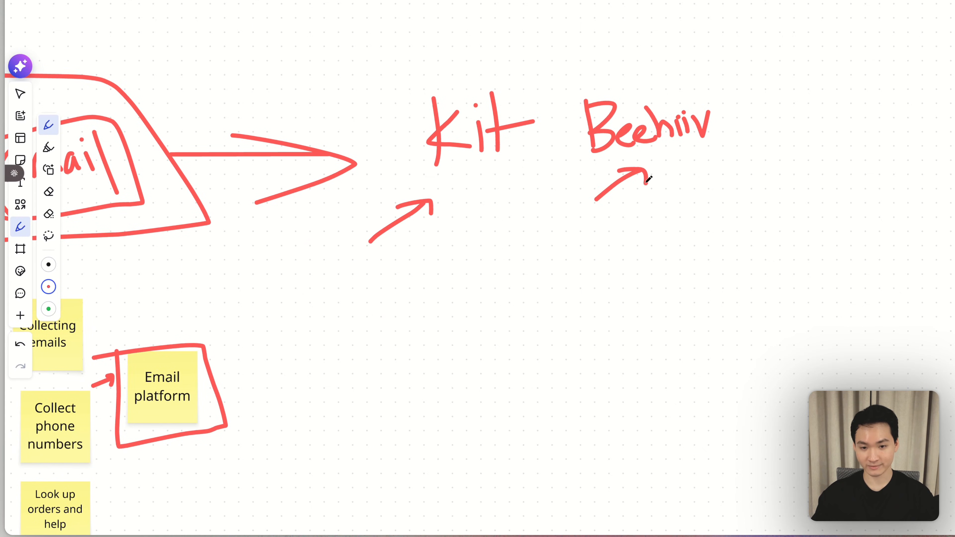
# - Draw a curved arrow from Beehiiv down to the right and handwrite "Welcome flow" at its end
pyautogui.hscroll(5, 646, 184)
pyautogui.moveTo(609, 140)
pyautogui.mouseDown()
pyautogui.moveTo(638, 140)
pyautogui.moveTo(701, 177)
pyautogui.mouseUp()
pyautogui.moveTo(646, 165)
pyautogui.mouseDown()
pyautogui.moveTo(731, 186)
pyautogui.moveTo(719, 155)
pyautogui.mouseUp()
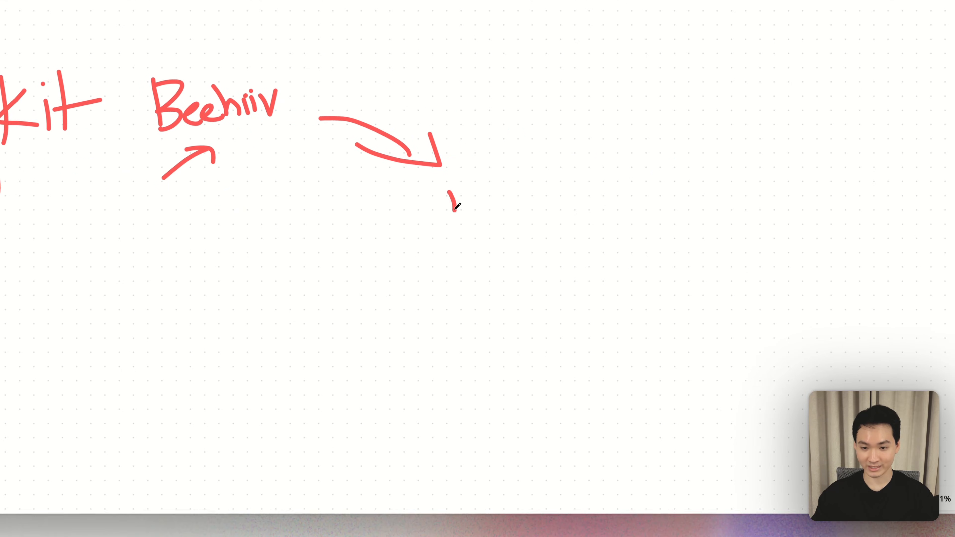
pyautogui.moveTo(738, 213); pyautogui.dragTo(754, 233)
pyautogui.moveTo(453, 214)
pyautogui.mouseDown()
pyautogui.moveTo(466, 187)
pyautogui.moveTo(489, 199)
pyautogui.mouseUp()
pyautogui.moveTo(488, 174); pyautogui.dragTo(502, 199)
pyautogui.moveTo(511, 181); pyautogui.dragTo(524, 194)
pyautogui.moveTo(530, 182); pyautogui.dragTo(577, 171)
pyautogui.moveTo(514, 222); pyautogui.dragTo(520, 250)
pyautogui.moveTo(548, 237); pyautogui.dragTo(580, 215)
pyautogui.hscroll(4, 545, 252)
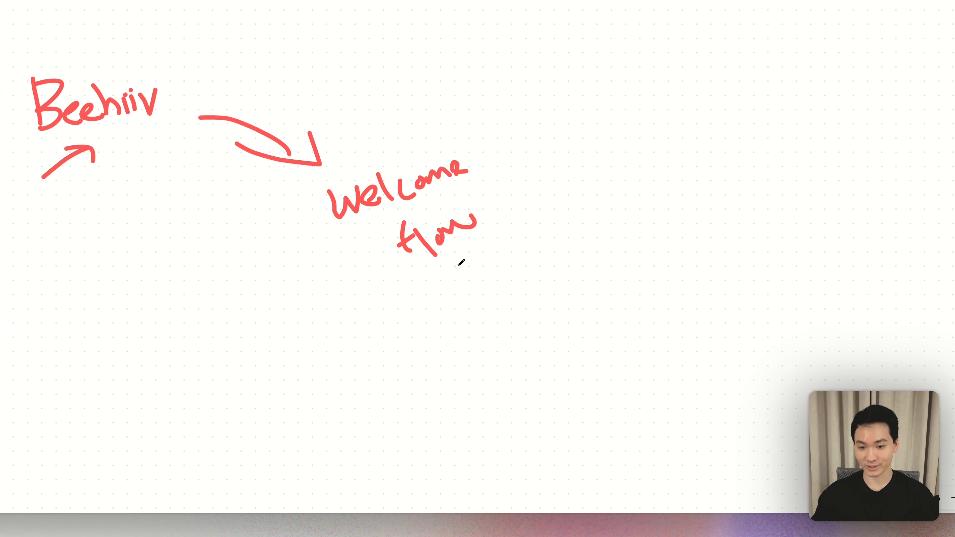
# - Draw a downward arrow below Welcome flow and a row of five short vertical strokes beneath it
pyautogui.moveTo(456, 260)
pyautogui.mouseDown()
pyautogui.moveTo(484, 285)
pyautogui.moveTo(490, 307)
pyautogui.mouseUp()
pyautogui.moveTo(463, 284)
pyautogui.mouseDown()
pyautogui.moveTo(490, 303)
pyautogui.moveTo(498, 282)
pyautogui.mouseUp()
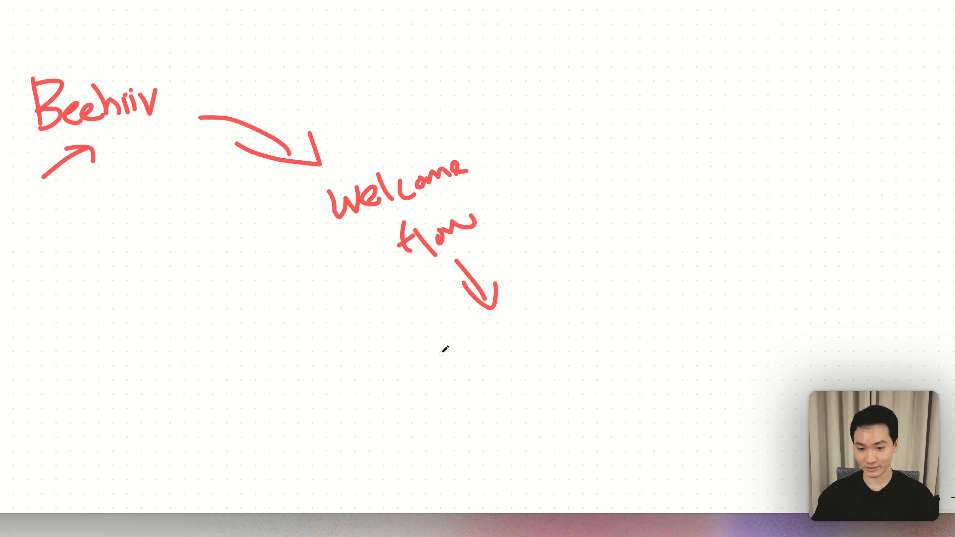
pyautogui.moveTo(428, 343); pyautogui.dragTo(427, 361)
pyautogui.moveTo(456, 335); pyautogui.dragTo(455, 358)
pyautogui.moveTo(497, 329); pyautogui.dragTo(499, 342)
pyautogui.moveTo(530, 319); pyautogui.dragTo(536, 335)
pyautogui.moveTo(571, 305); pyautogui.dragTo(574, 330)
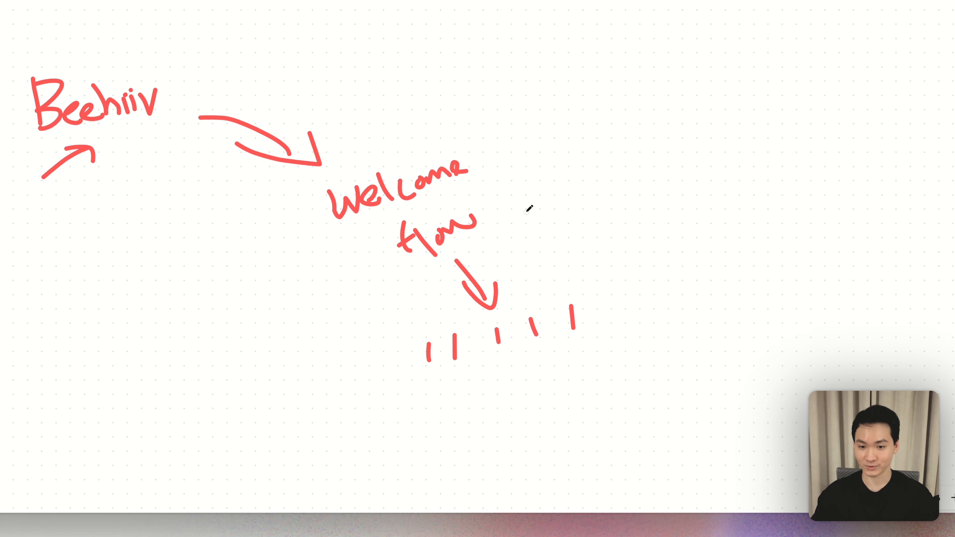
pyautogui.moveTo(393, 329)
pyautogui.mouseDown()
pyautogui.moveTo(482, 395)
pyautogui.moveTo(589, 252)
pyautogui.moveTo(366, 305)
pyautogui.moveTo(411, 374)
pyautogui.mouseUp()
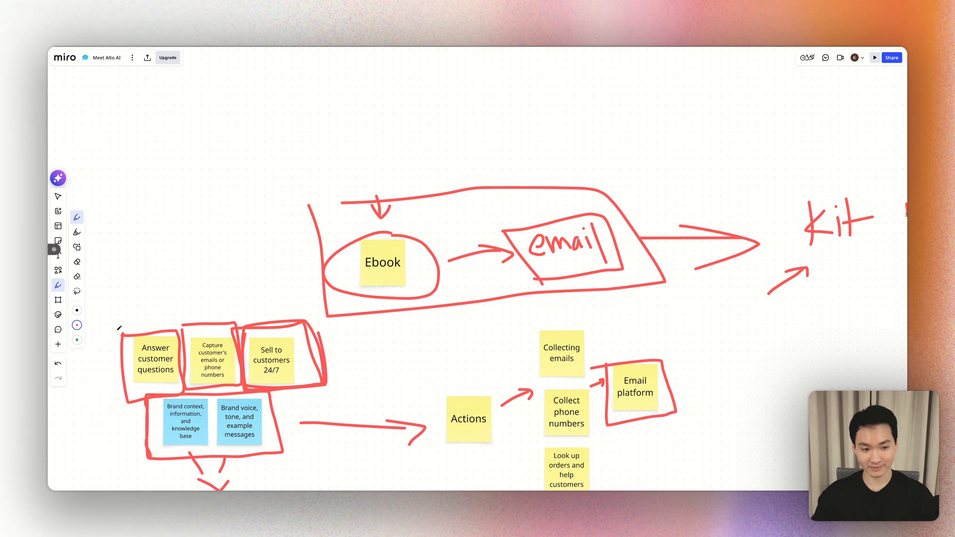
# - Draw a check mark above each of the three notes Answer customer questions, Capture customer's emails or phone numbers, and Sell to customers 24/7
pyautogui.moveTo(136, 322); pyautogui.dragTo(151, 305)
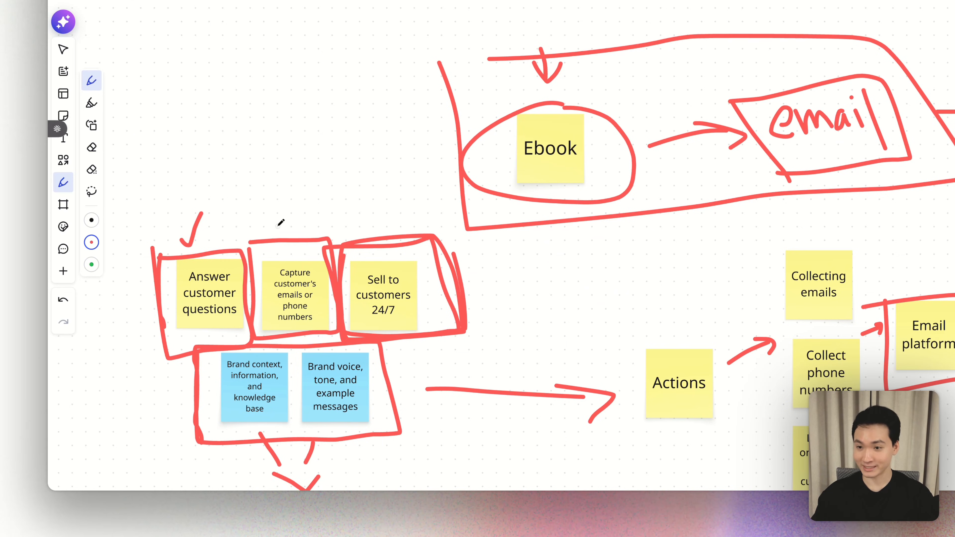
pyautogui.moveTo(282, 233); pyautogui.dragTo(289, 206)
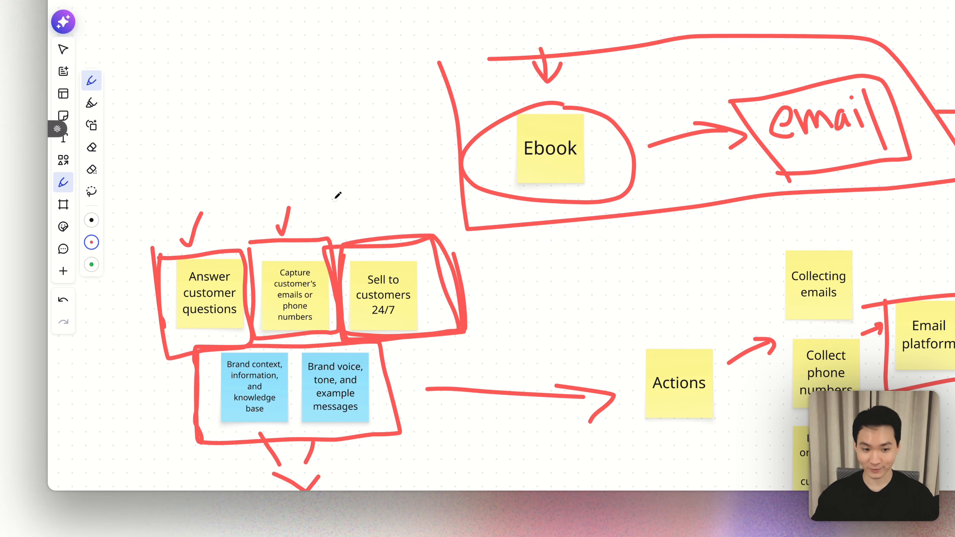
pyautogui.moveTo(371, 233); pyautogui.dragTo(385, 207)
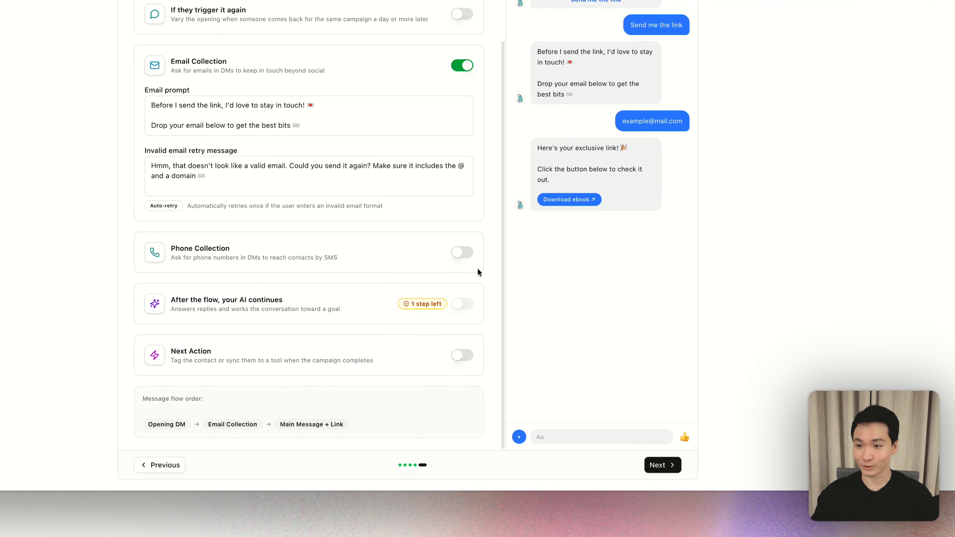
# - Switch to Alto, advance the untitled campaign from Automations to its Overview and publish it
pyautogui.click(662, 465)
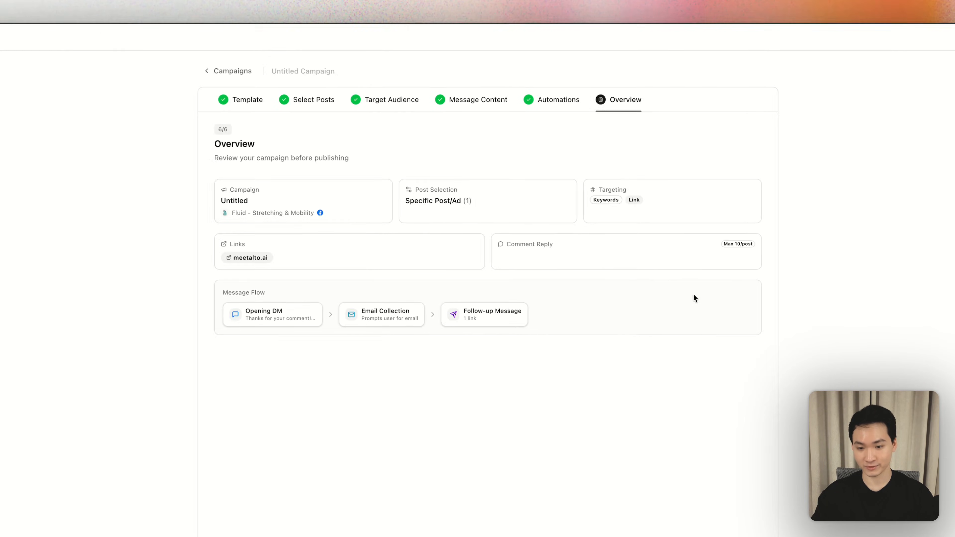
pyautogui.click(585, 535)
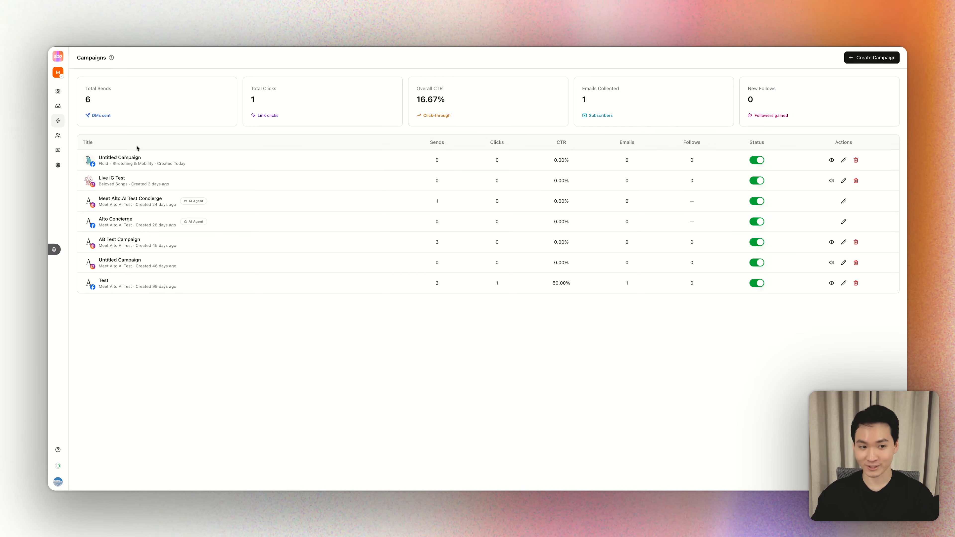
# - Open the Contacts list and look through the people reached by campaigns, including their collected emails, phone numbers and lists
pyautogui.click(58, 135)
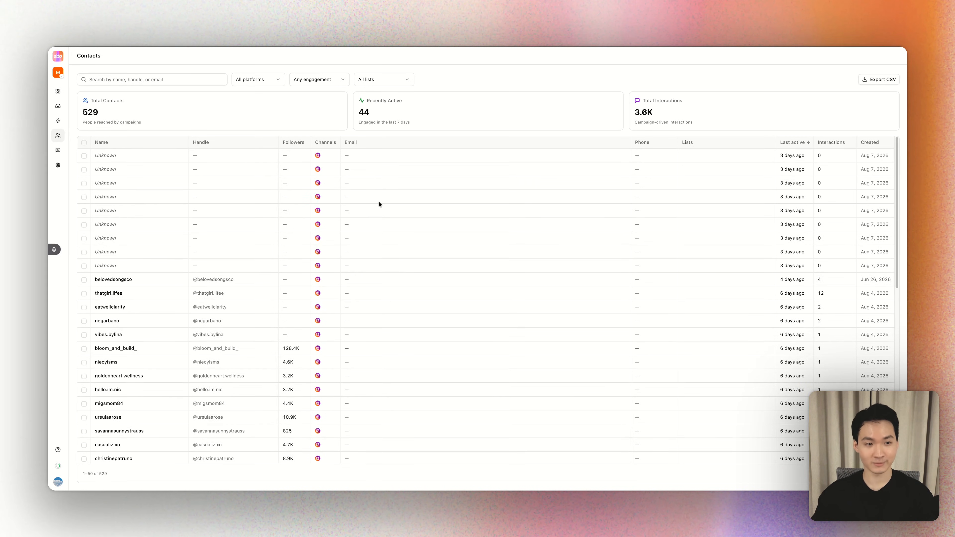
pyautogui.scroll(-3, 379, 204)
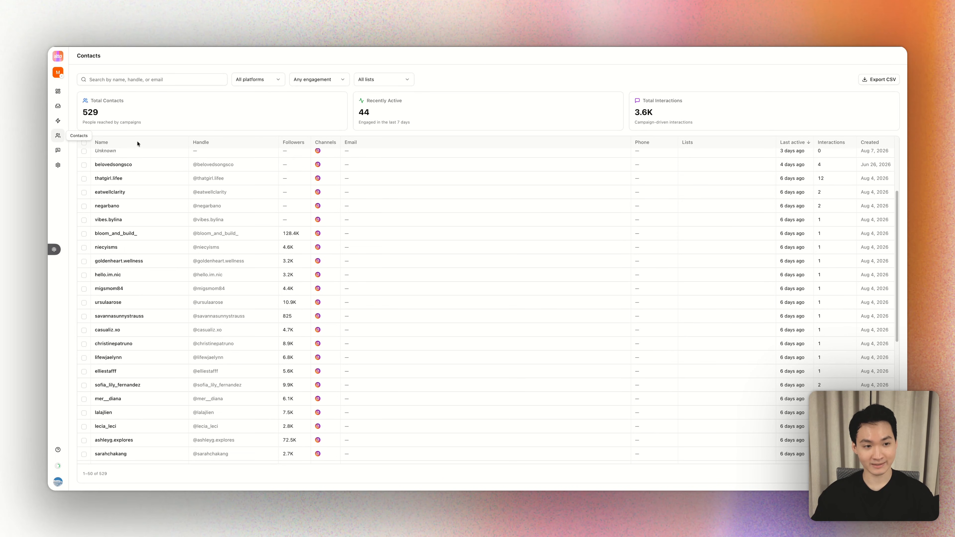
pyautogui.scroll(-1, 222, 163)
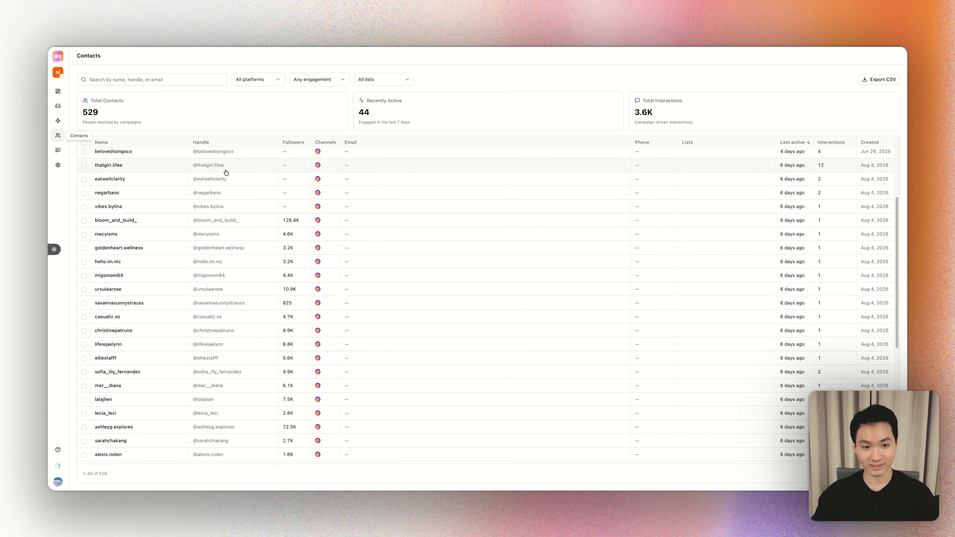
pyautogui.scroll(-7, 317, 160)
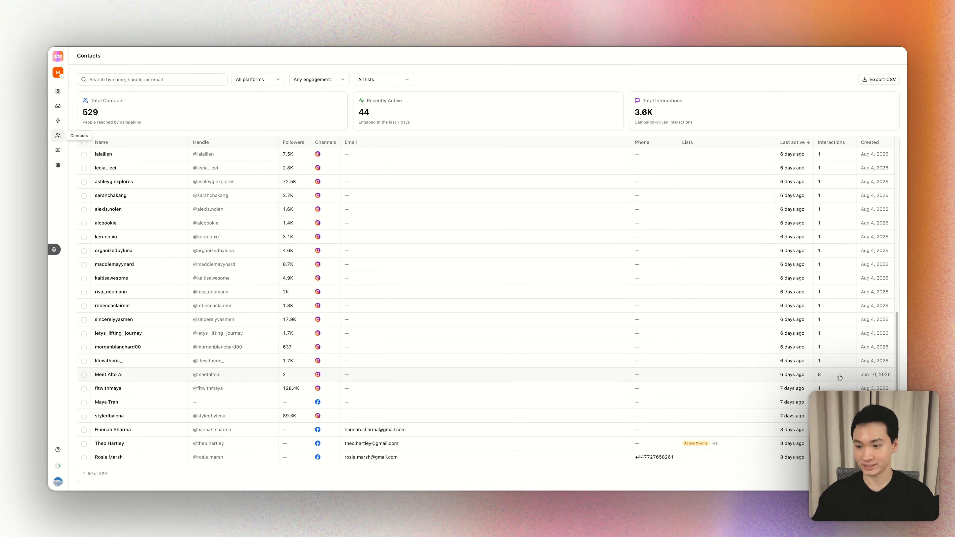
pyautogui.scroll(5, 836, 372)
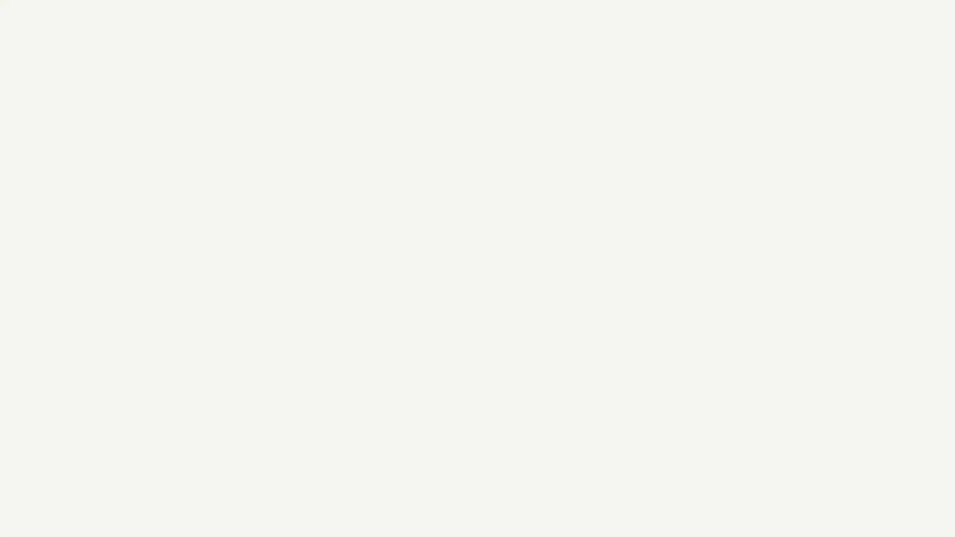